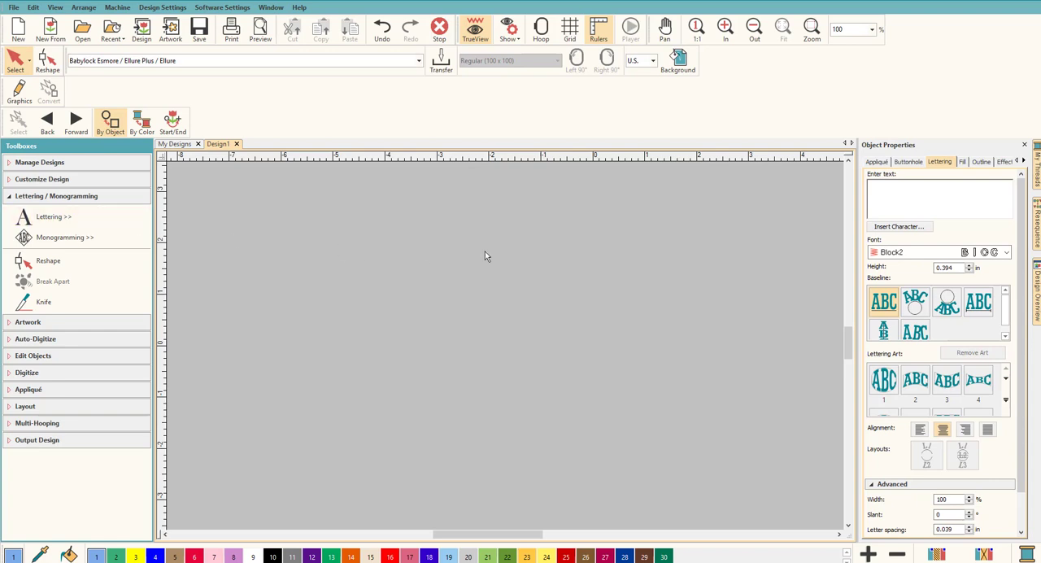
Step: Add the lettering "Dragon" to the design and enlarge it proportionally to about 4.17 in wide by 1.17 in high
{"action": "left_click", "coordinate": [890, 183]}
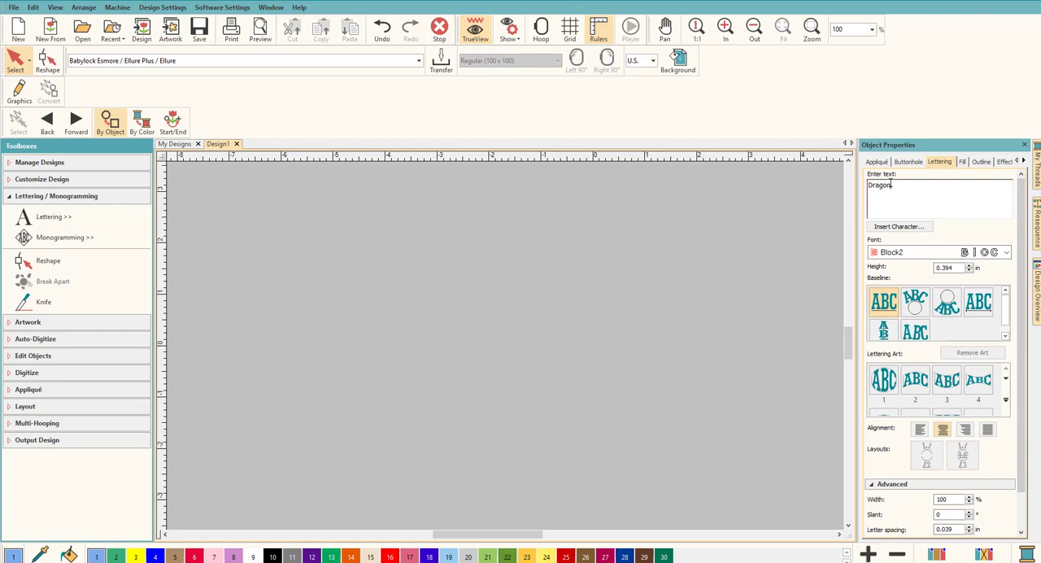
{"action": "key", "text": "Return"}
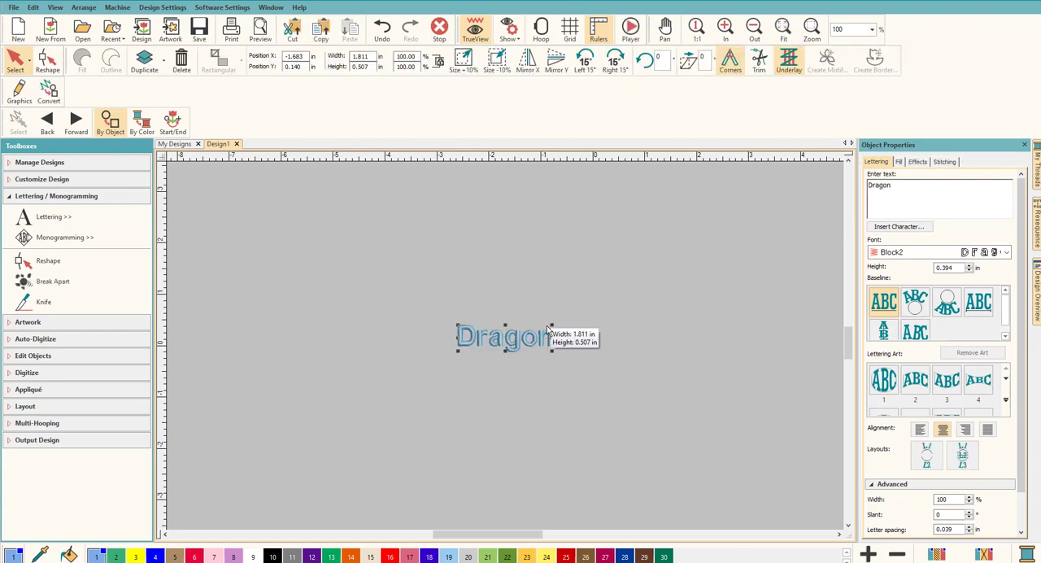
{"action": "left_click_drag", "start_coordinate": [552, 323], "coordinate": [675, 290]}
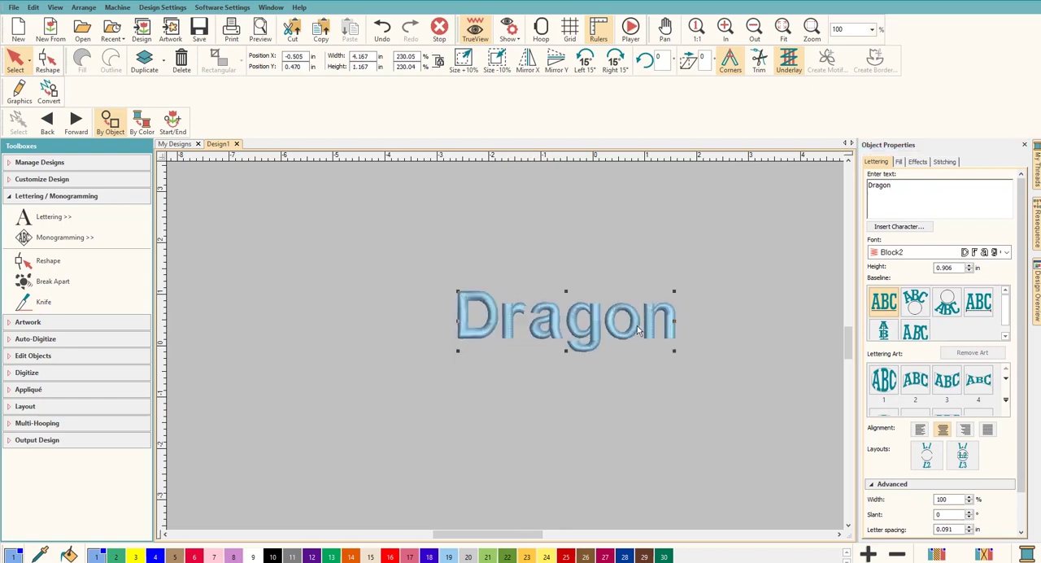
{"action": "key", "text": "0"}
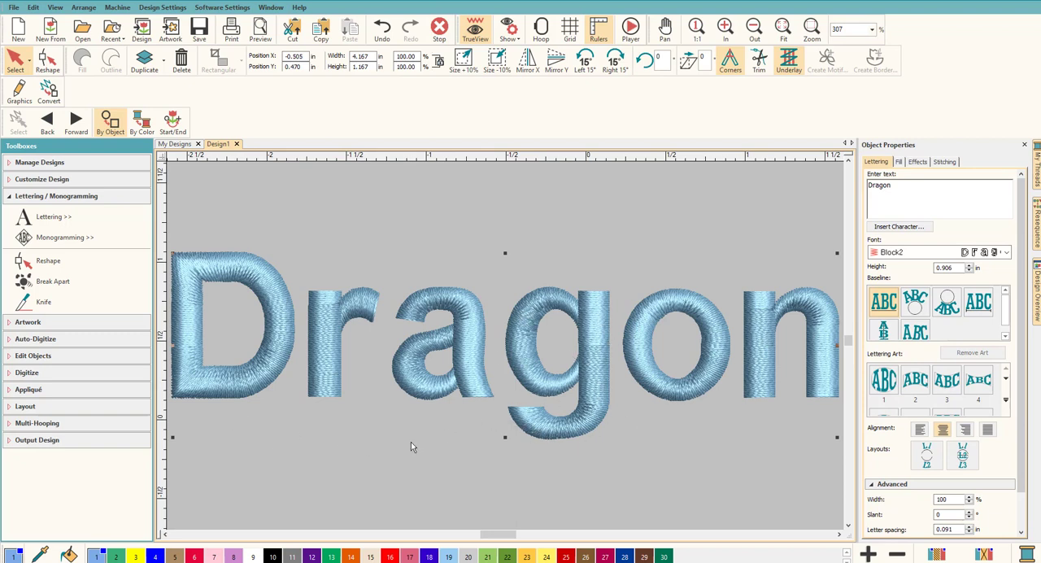
Step: Break the "Dragon" lettering apart into individual letter objects, checking the result in the object sequence list
{"action": "left_click", "coordinate": [656, 460]}
{"action": "left_click", "coordinate": [598, 349]}
{"action": "left_click", "coordinate": [1038, 228]}
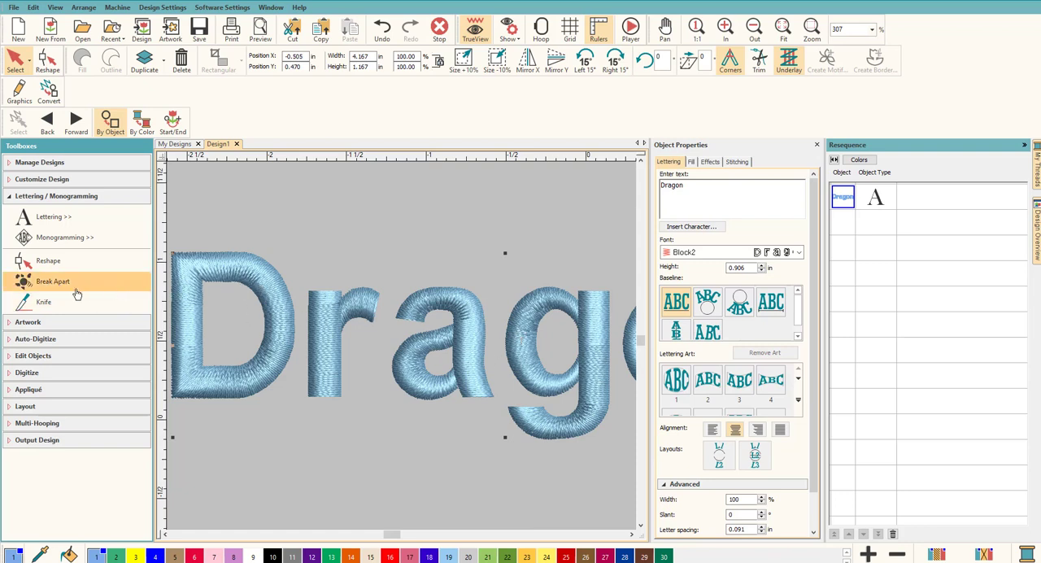
{"action": "left_click", "coordinate": [49, 283]}
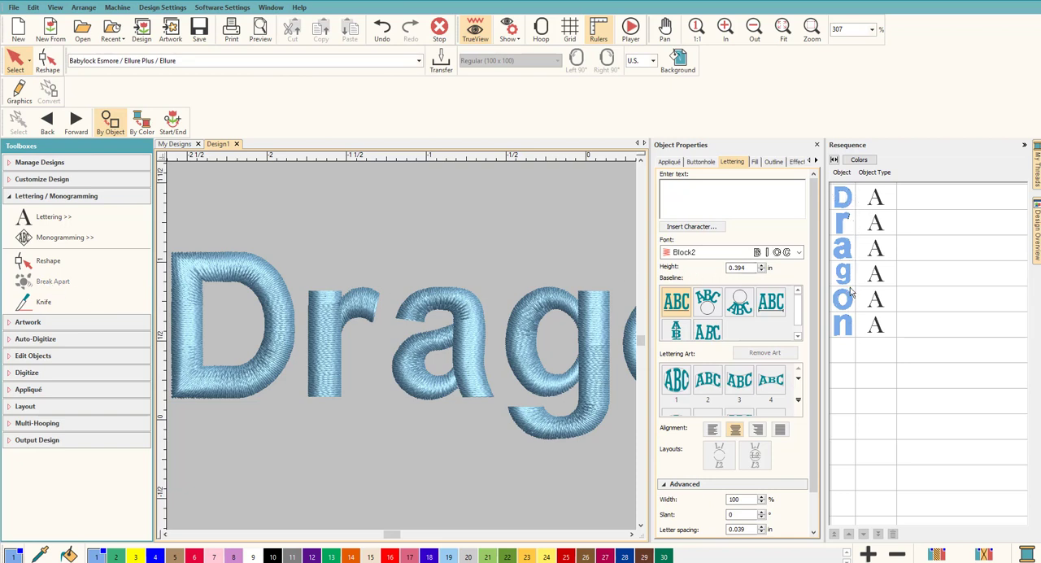
{"action": "left_click", "coordinate": [1024, 145]}
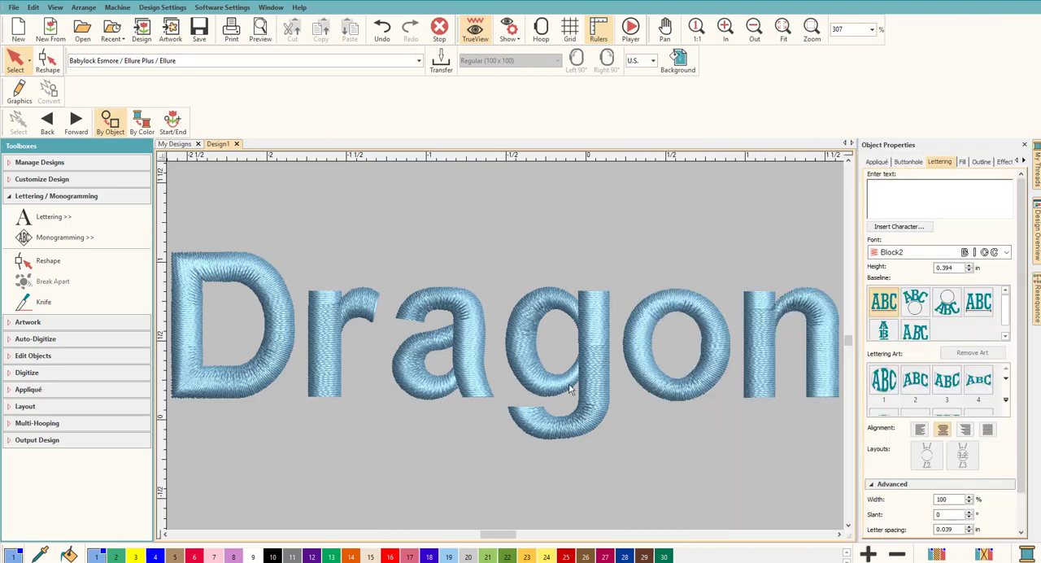
Step: Reshape the letter g and add a corner node on the lower outline of its descender hook
{"action": "left_click", "coordinate": [548, 392]}
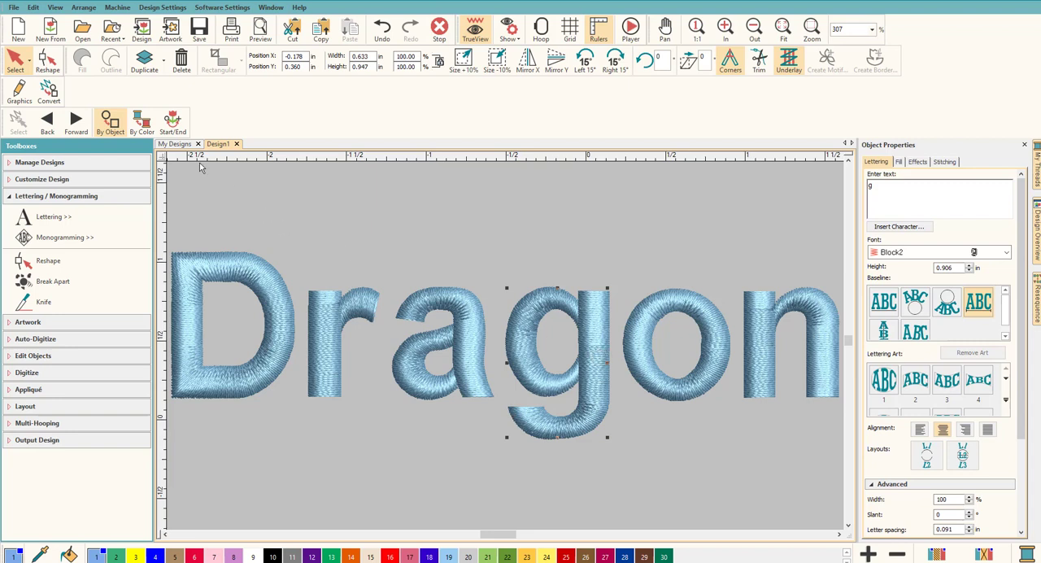
{"action": "left_click", "coordinate": [47, 58]}
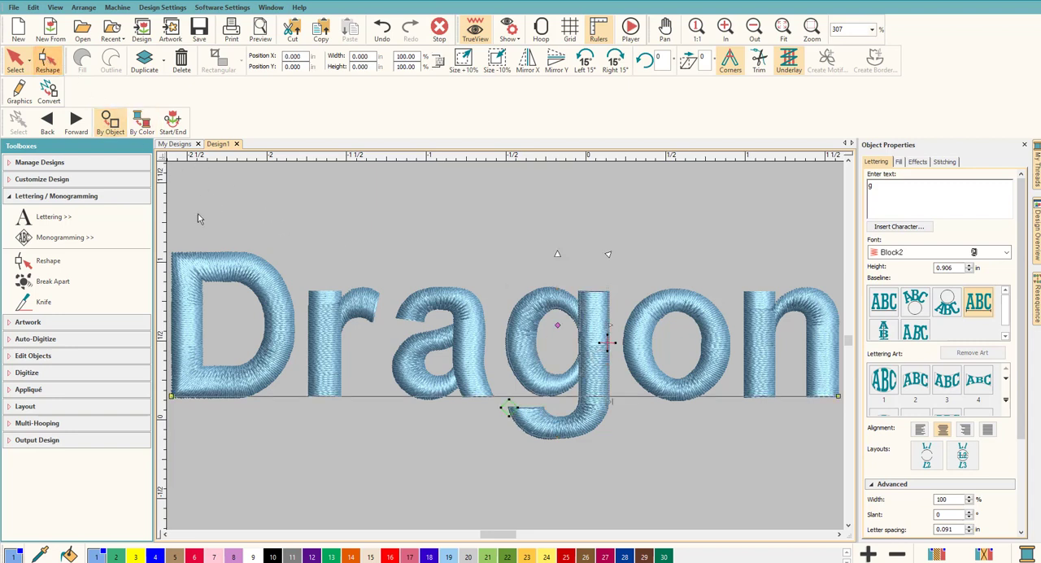
{"action": "scroll", "coordinate": [517, 447], "scroll_direction": "up", "scroll_amount": 2}
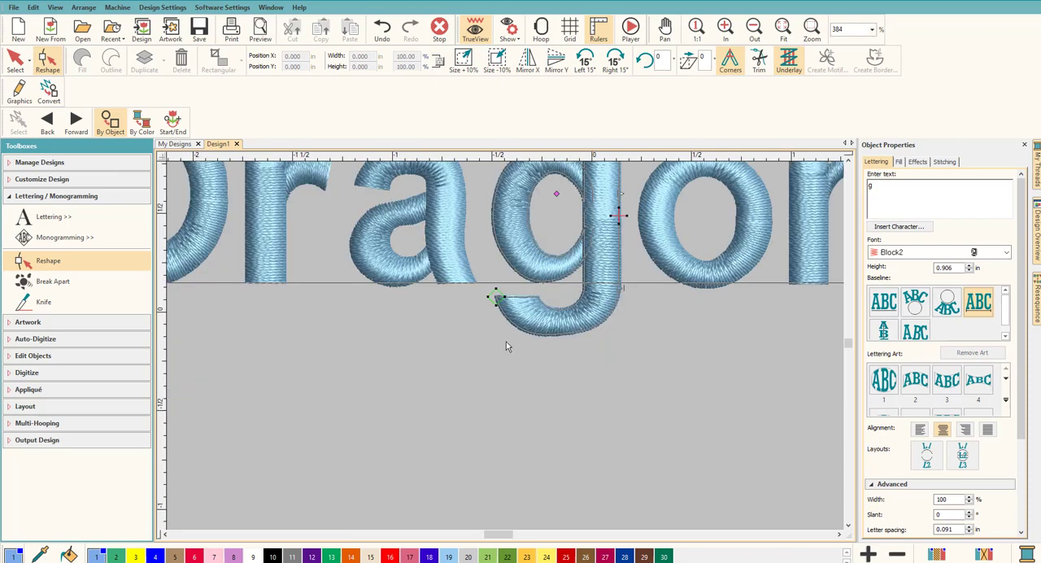
{"action": "scroll", "coordinate": [505, 349], "scroll_direction": "up", "scroll_amount": 1}
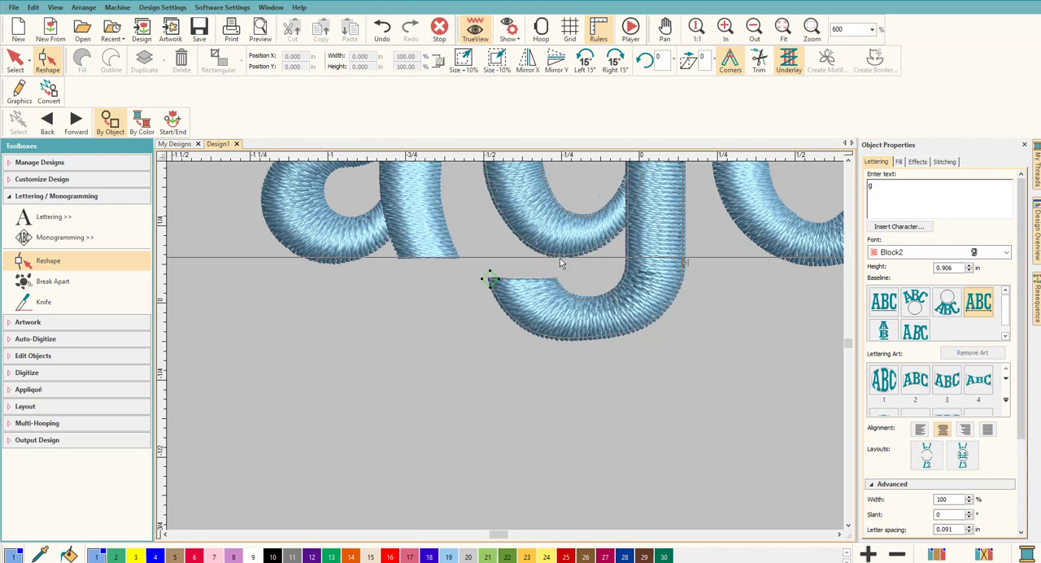
{"action": "left_click", "coordinate": [572, 341]}
{"action": "left_click", "coordinate": [570, 338]}
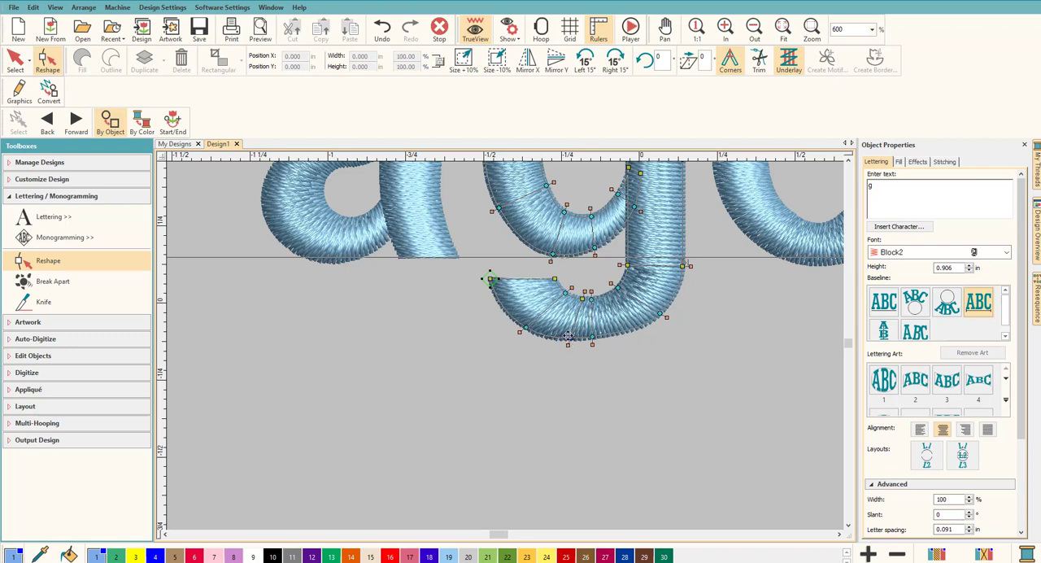
{"action": "left_click", "coordinate": [568, 337]}
Step: Pull the two end corners of the g's descender outward toward the a and realign the upper curve node
{"action": "left_click_drag", "start_coordinate": [488, 279], "coordinate": [465, 347]}
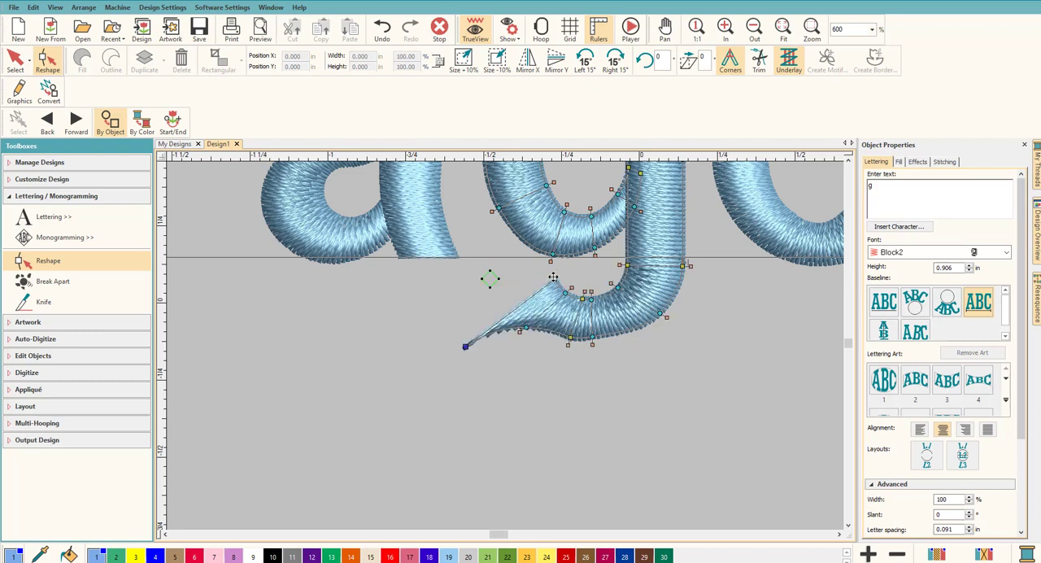
{"action": "left_click_drag", "start_coordinate": [554, 280], "coordinate": [468, 287]}
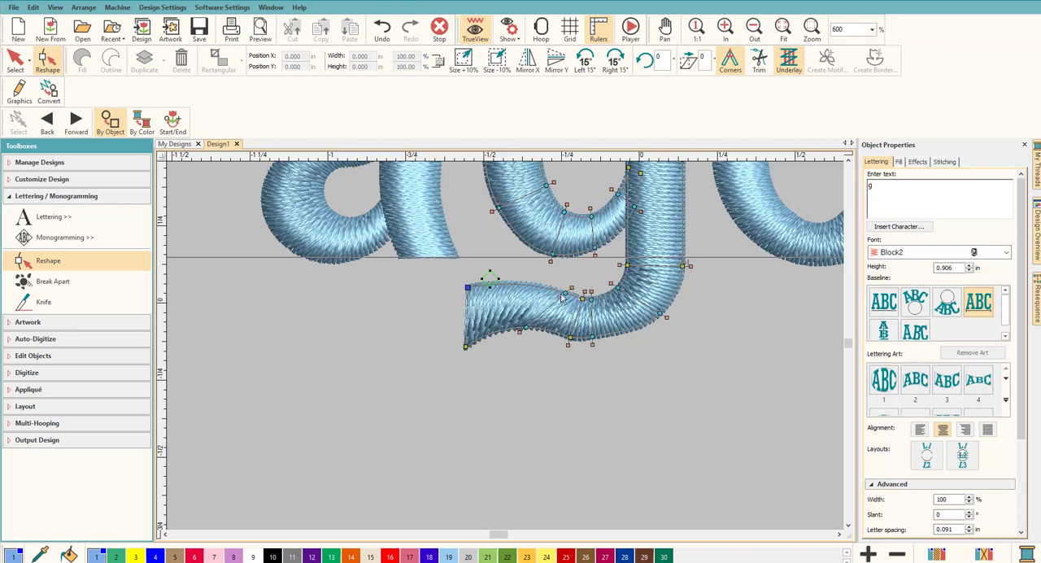
{"action": "left_click_drag", "start_coordinate": [564, 292], "coordinate": [537, 283]}
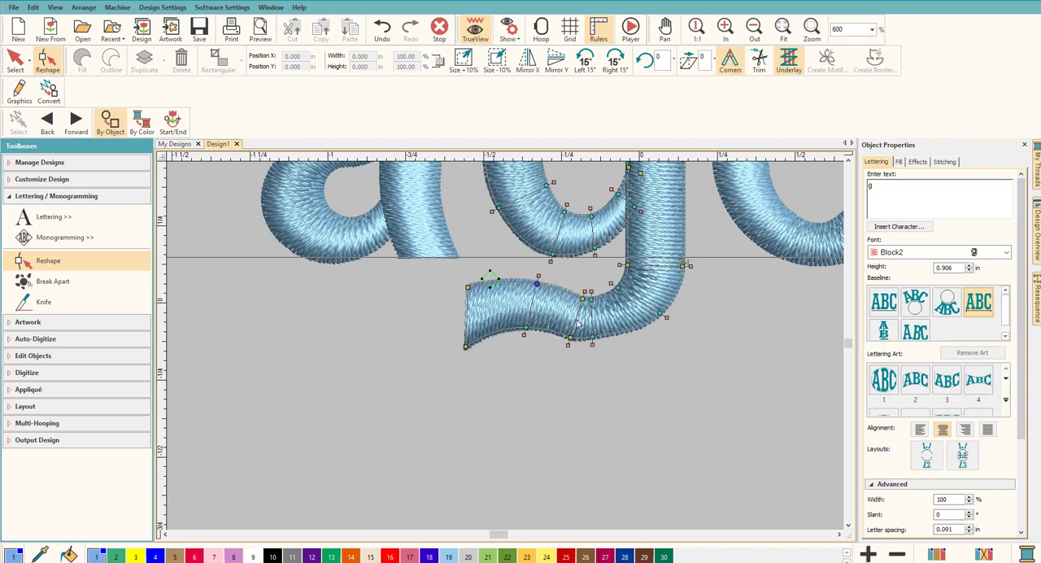
Step: Insert a node pair near the end of the g's descender and extend the tip diagonally down beneath the a
{"action": "left_click", "coordinate": [478, 339]}
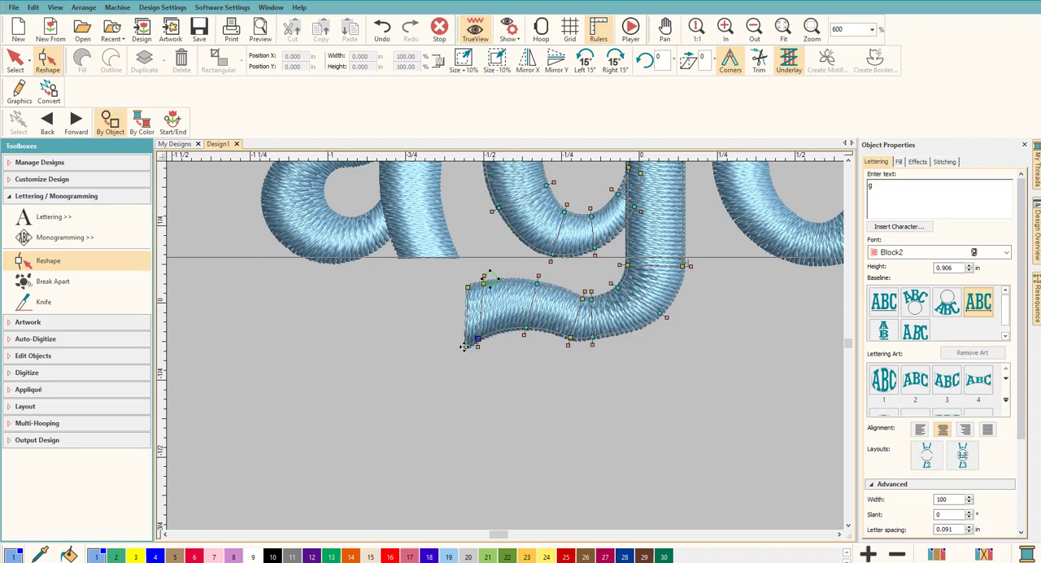
{"action": "left_click_drag", "start_coordinate": [466, 347], "coordinate": [423, 422]}
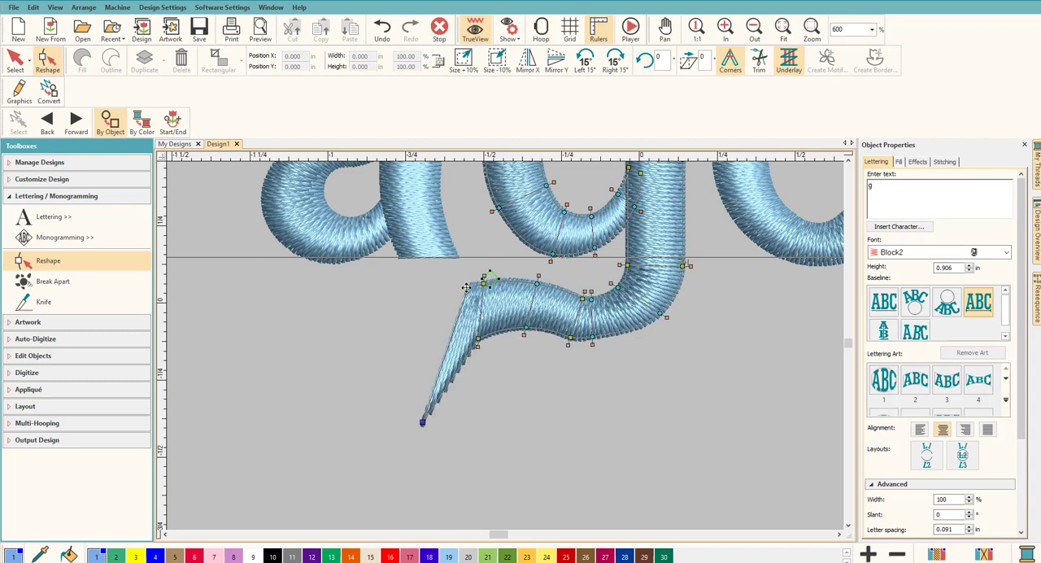
{"action": "mouse_move", "coordinate": [466, 287]}
{"action": "left_mouse_down"}
{"action": "mouse_move", "coordinate": [409, 342]}
{"action": "mouse_move", "coordinate": [401, 397]}
{"action": "left_mouse_up"}
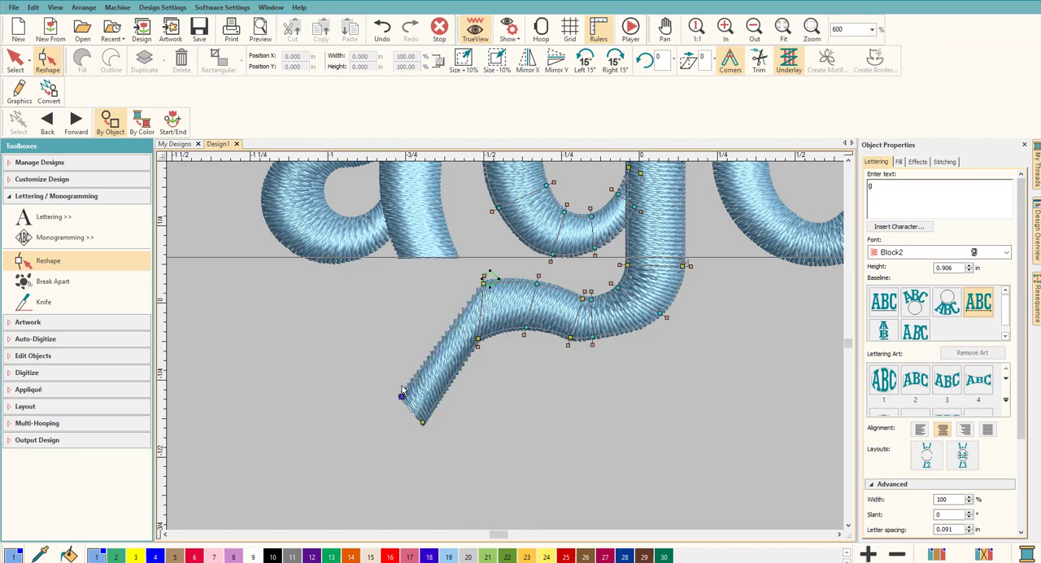
{"action": "left_click_drag", "start_coordinate": [401, 397], "coordinate": [398, 387]}
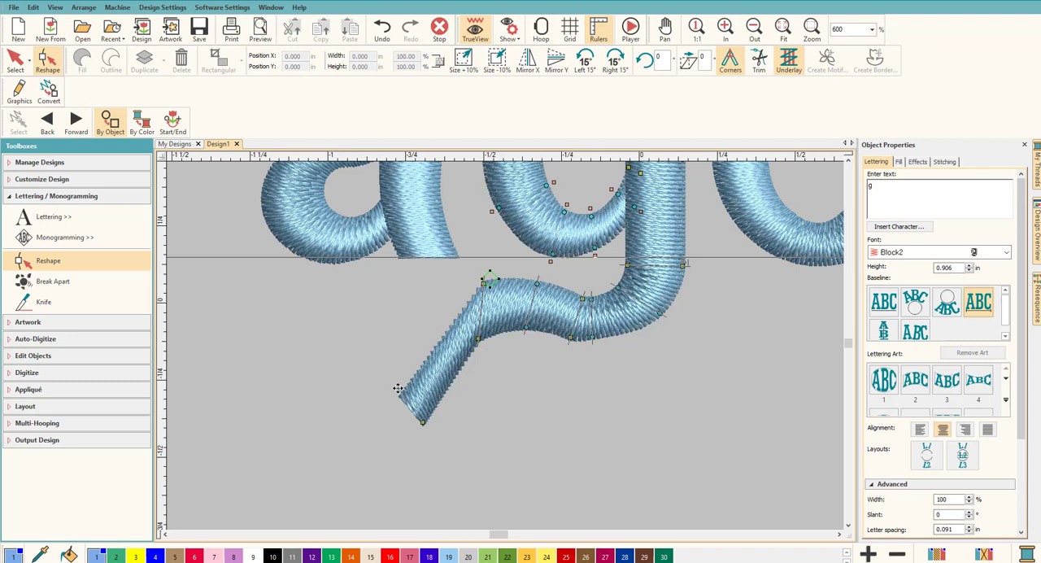
Step: Shift the stitch start point and the nodes at the tail's bend, and convert both bend nodes to smooth curve points
{"action": "mouse_move", "coordinate": [483, 278]}
{"action": "left_mouse_down"}
{"action": "mouse_move", "coordinate": [461, 299]}
{"action": "mouse_move", "coordinate": [495, 279]}
{"action": "left_mouse_up"}
{"action": "left_click", "coordinate": [493, 286]}
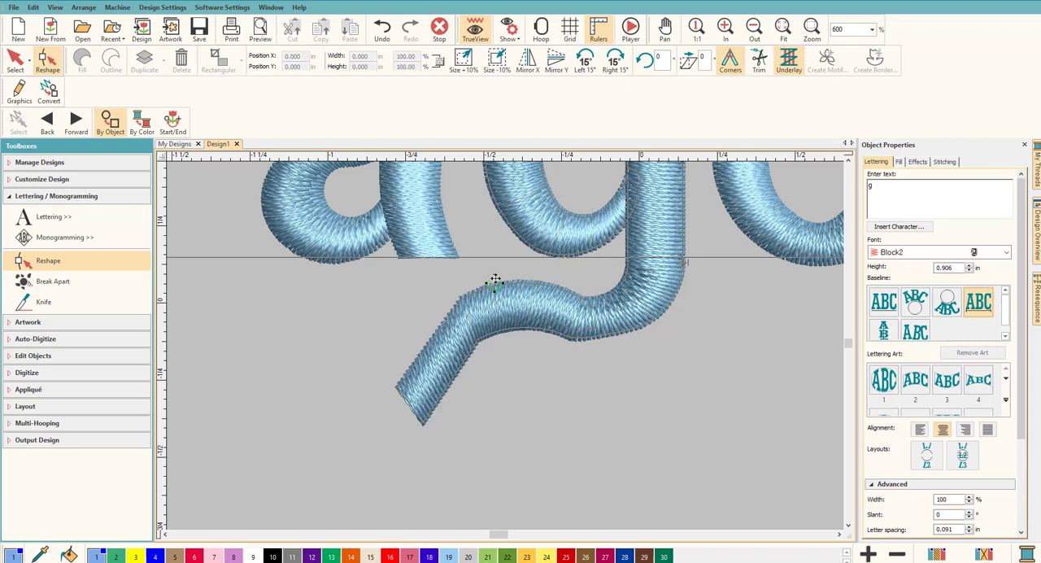
{"action": "left_click", "coordinate": [438, 334]}
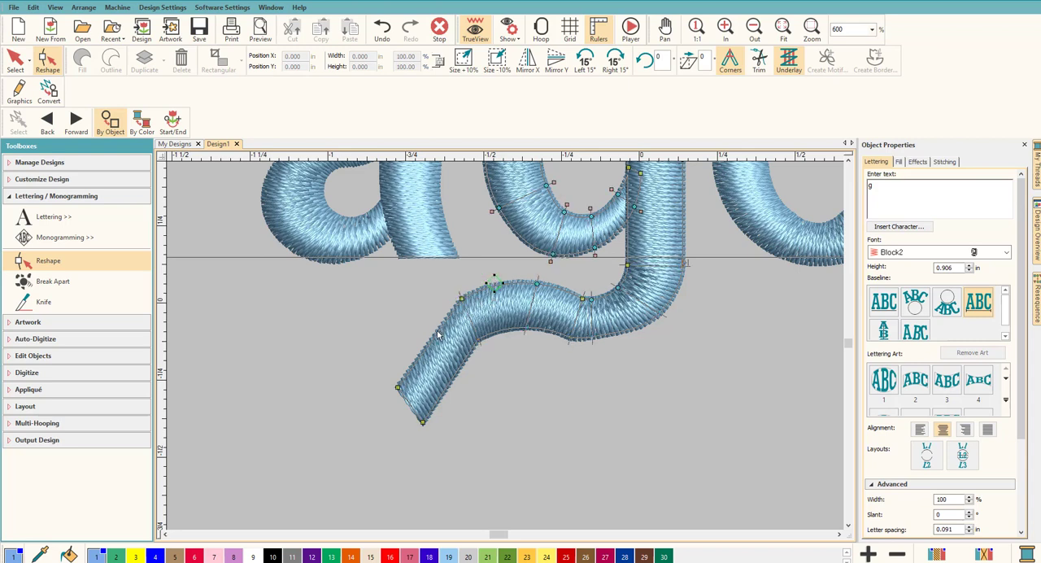
{"action": "left_click_drag", "start_coordinate": [478, 338], "coordinate": [483, 335]}
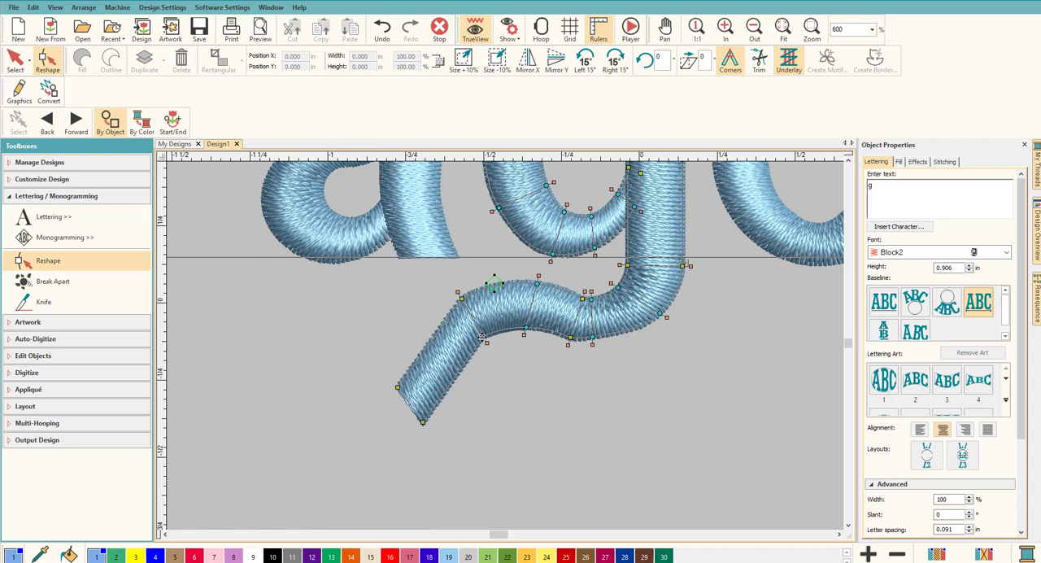
{"action": "left_click", "coordinate": [483, 337]}
{"action": "key", "text": "space"}
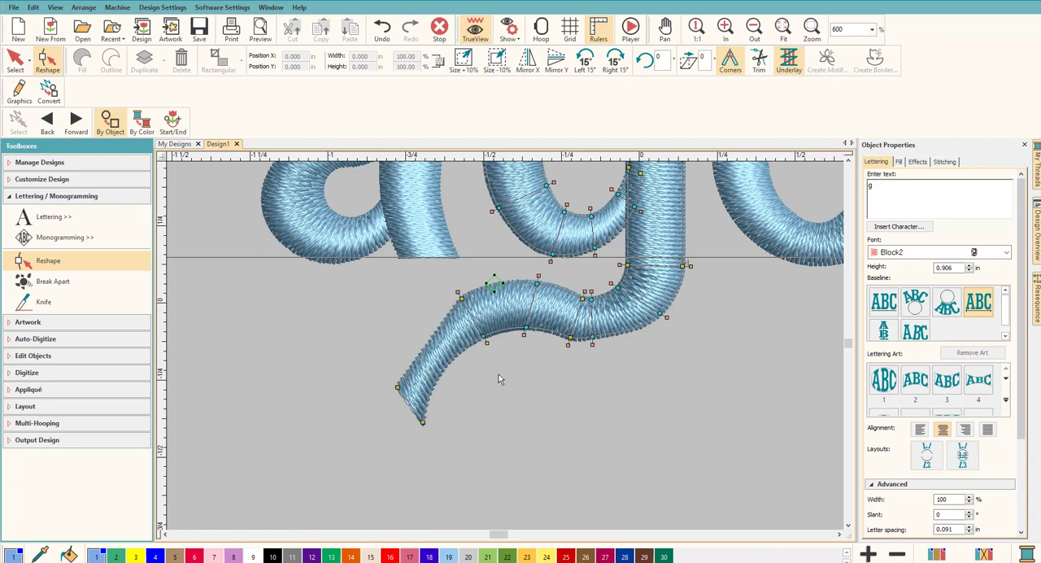
{"action": "left_click", "coordinate": [461, 298]}
{"action": "key", "text": "space"}
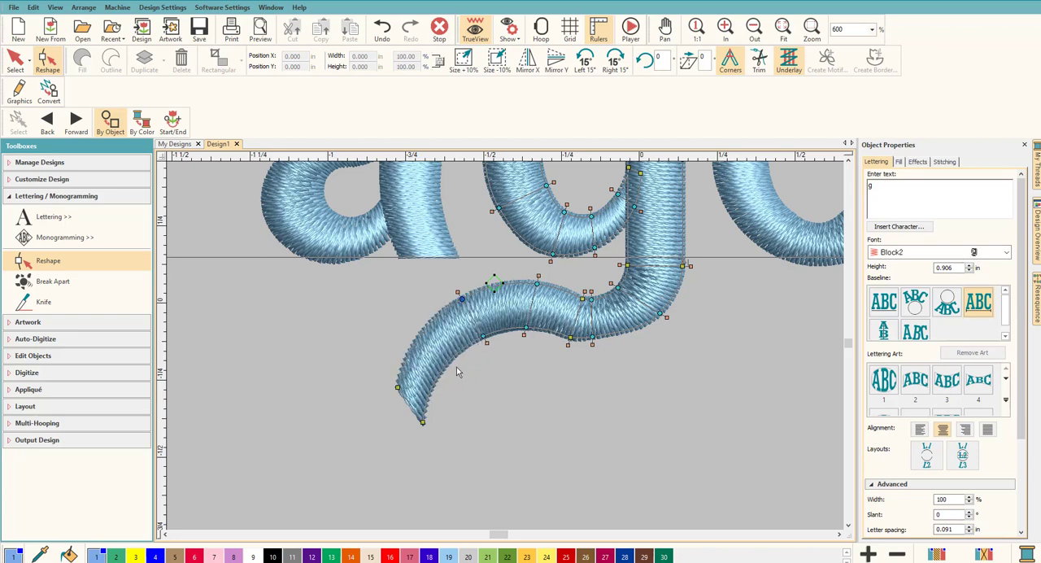
Step: Delete the extra corner node pair in the middle of the g's tail and adjust the nearby curve node and stitch angle line
{"action": "left_click", "coordinate": [530, 286]}
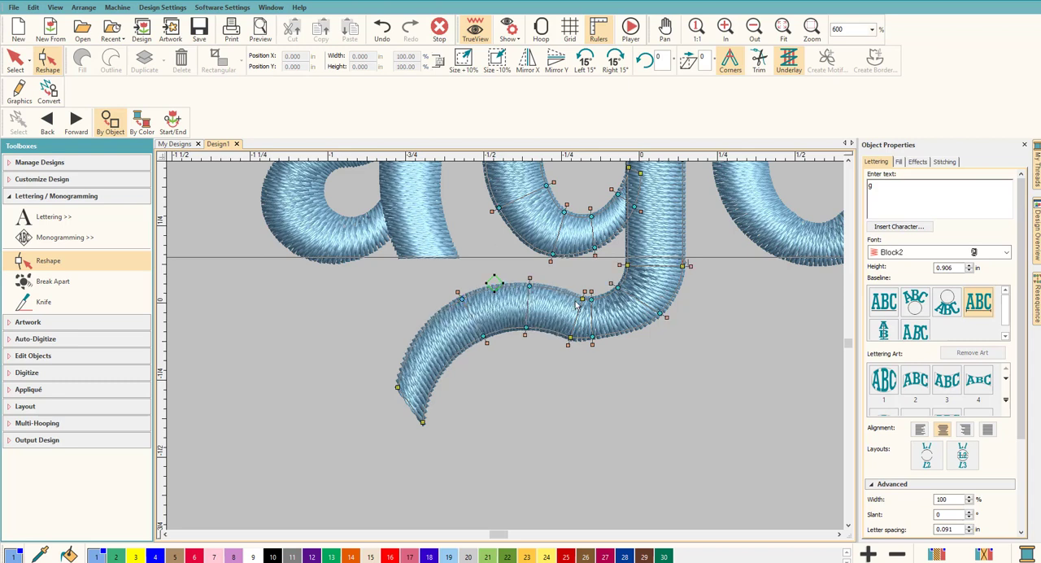
{"action": "left_click", "coordinate": [584, 299]}
{"action": "key", "text": "Delete"}
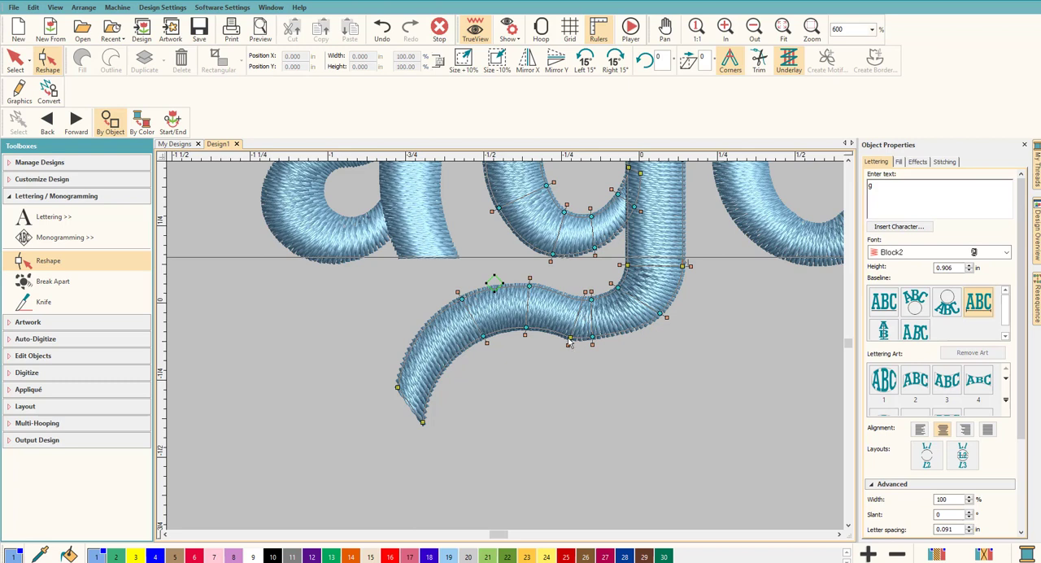
{"action": "left_click", "coordinate": [570, 337]}
{"action": "key", "text": "Delete"}
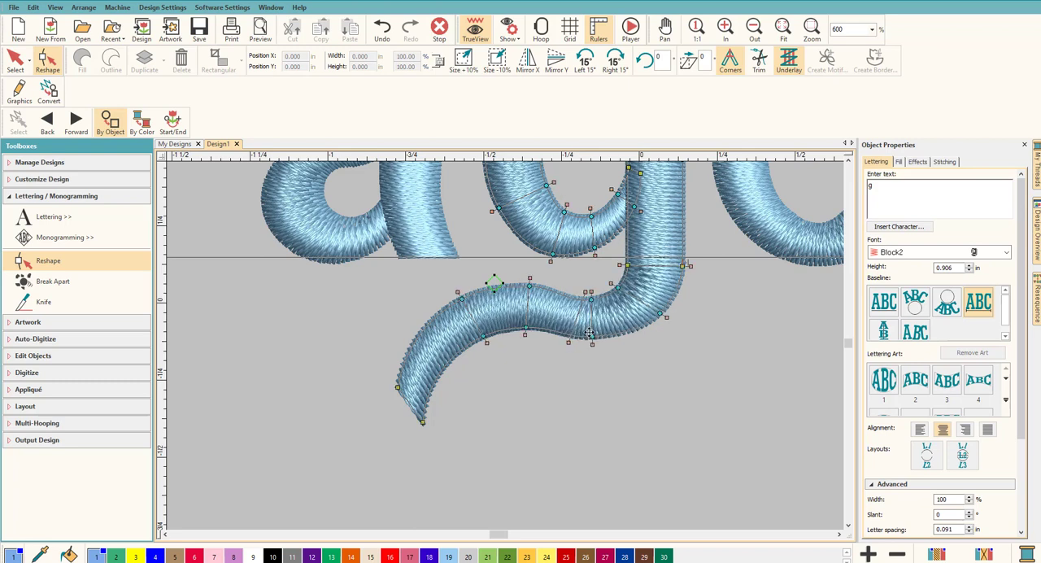
{"action": "left_click_drag", "start_coordinate": [585, 292], "coordinate": [568, 289]}
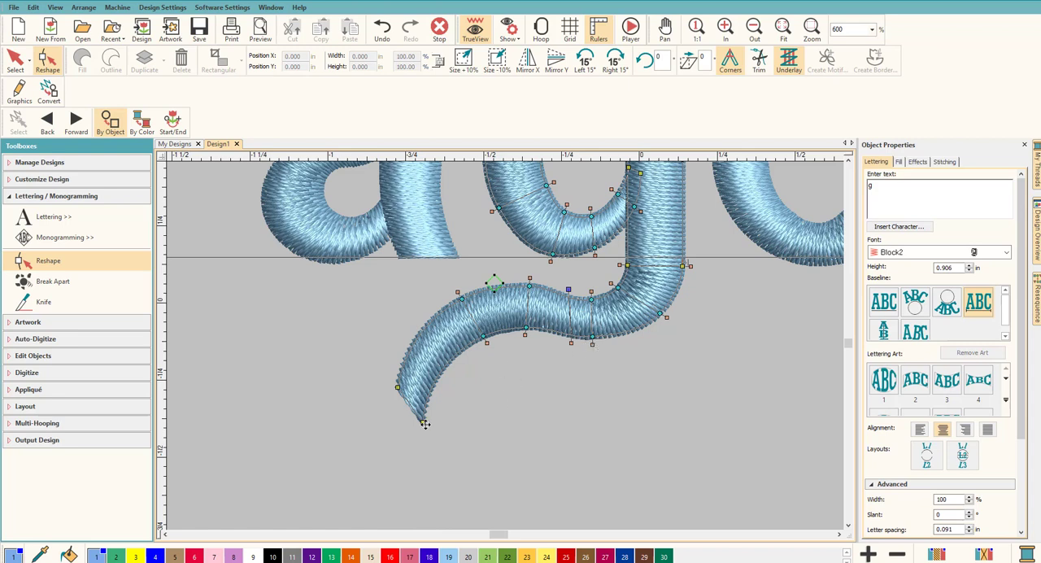
Step: Refine the g's tail by nudging its two tip corners and the upper curve nodes for an even stroke width
{"action": "left_click_drag", "start_coordinate": [424, 422], "coordinate": [425, 416]}
{"action": "scroll", "coordinate": [476, 388], "scroll_direction": "down", "scroll_amount": 8}
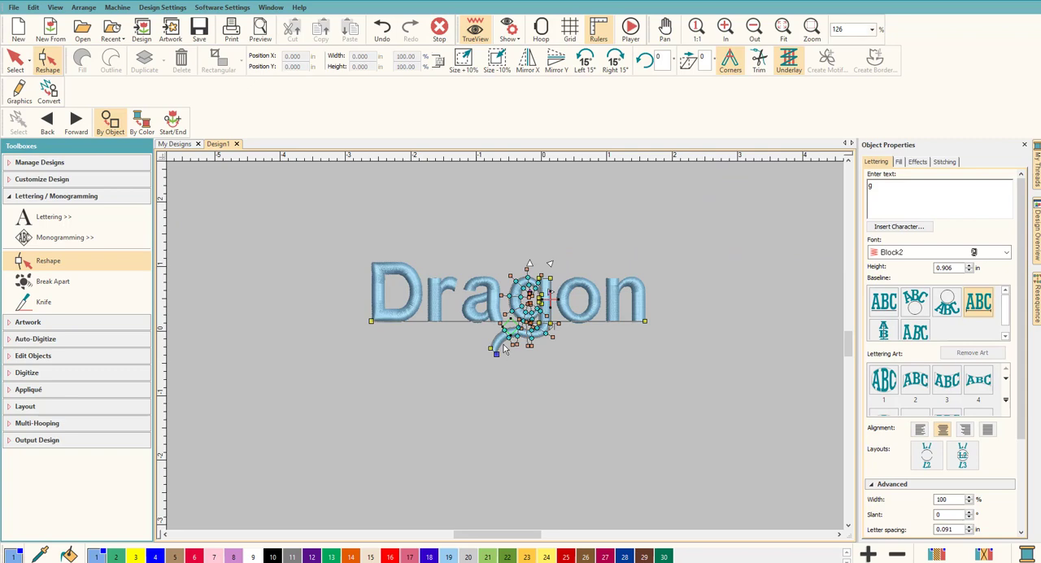
{"action": "scroll", "coordinate": [505, 351], "scroll_direction": "up", "scroll_amount": 8}
{"action": "scroll", "coordinate": [505, 351], "scroll_direction": "up", "scroll_amount": 5}
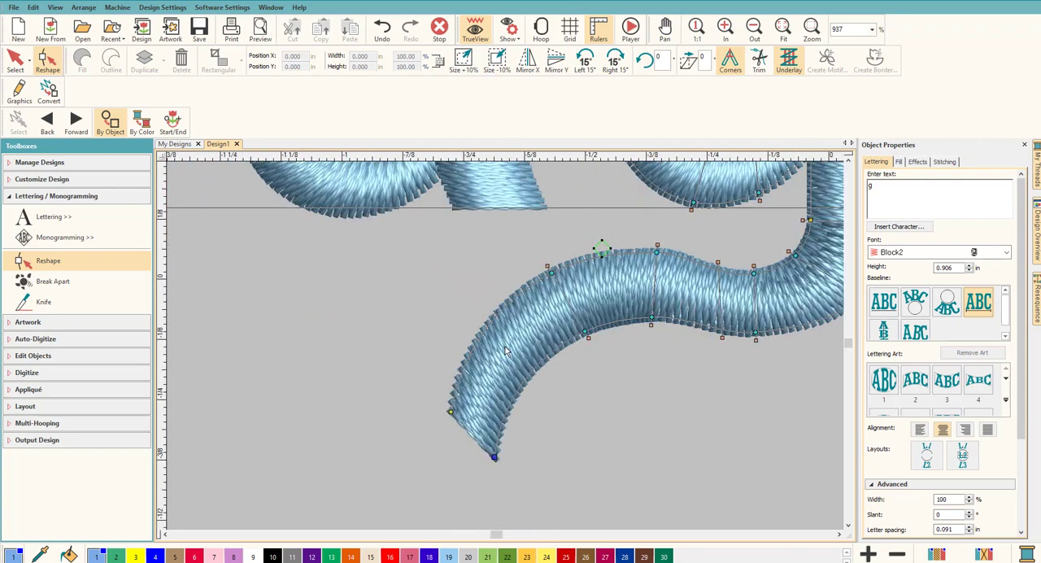
{"action": "left_click_drag", "start_coordinate": [450, 413], "coordinate": [447, 421]}
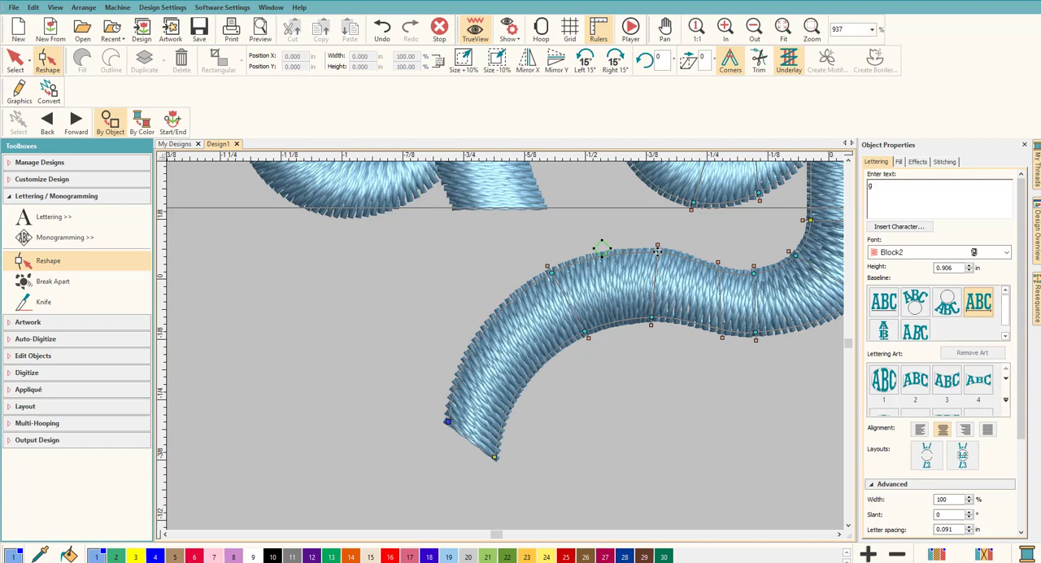
{"action": "left_click_drag", "start_coordinate": [657, 253], "coordinate": [651, 255]}
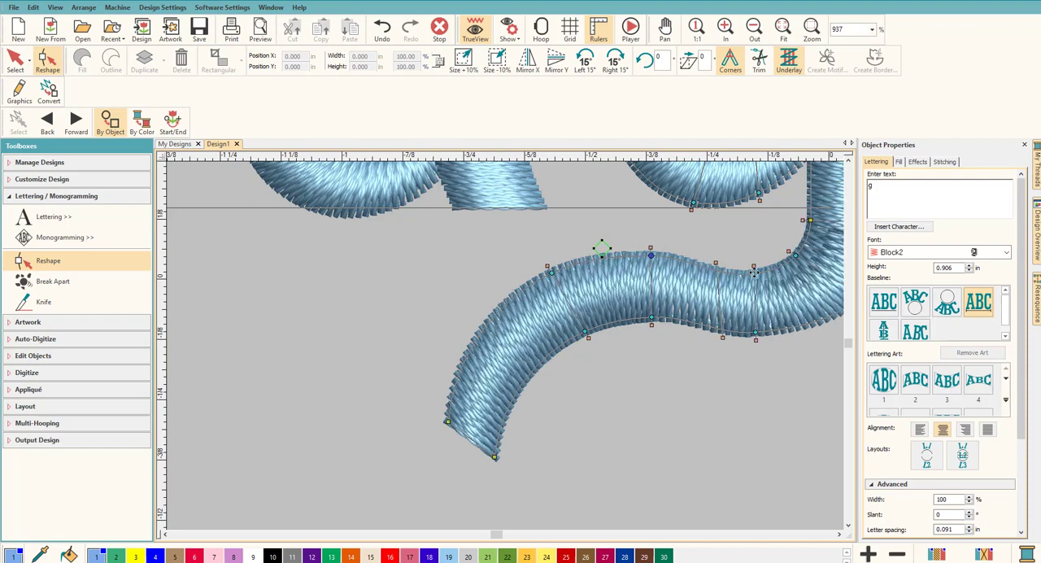
{"action": "left_click_drag", "start_coordinate": [755, 273], "coordinate": [796, 252]}
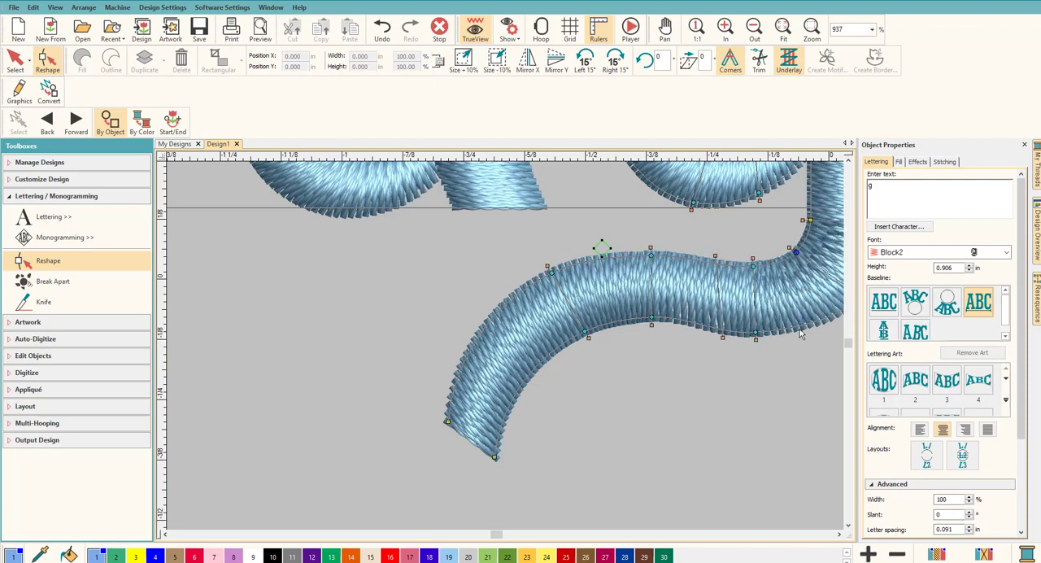
Step: Move the g's stitch end point from its stem to the lower corner of the tail tip
{"action": "scroll", "coordinate": [505, 349], "scroll_direction": "down", "scroll_amount": 3}
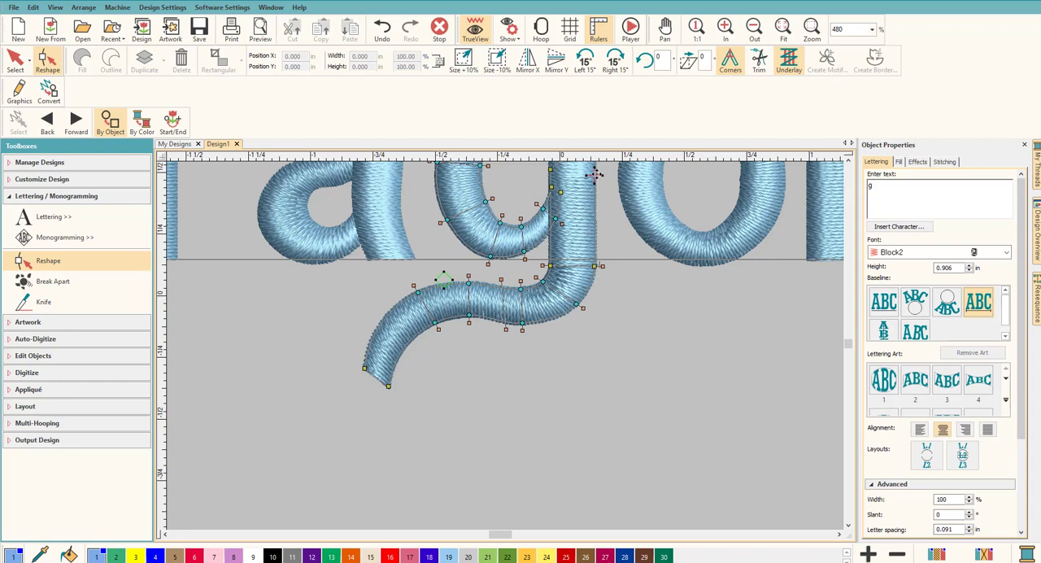
{"action": "mouse_move", "coordinate": [599, 175]}
{"action": "left_mouse_down"}
{"action": "mouse_move", "coordinate": [600, 202]}
{"action": "mouse_move", "coordinate": [459, 307]}
{"action": "mouse_move", "coordinate": [389, 387]}
{"action": "left_mouse_up"}
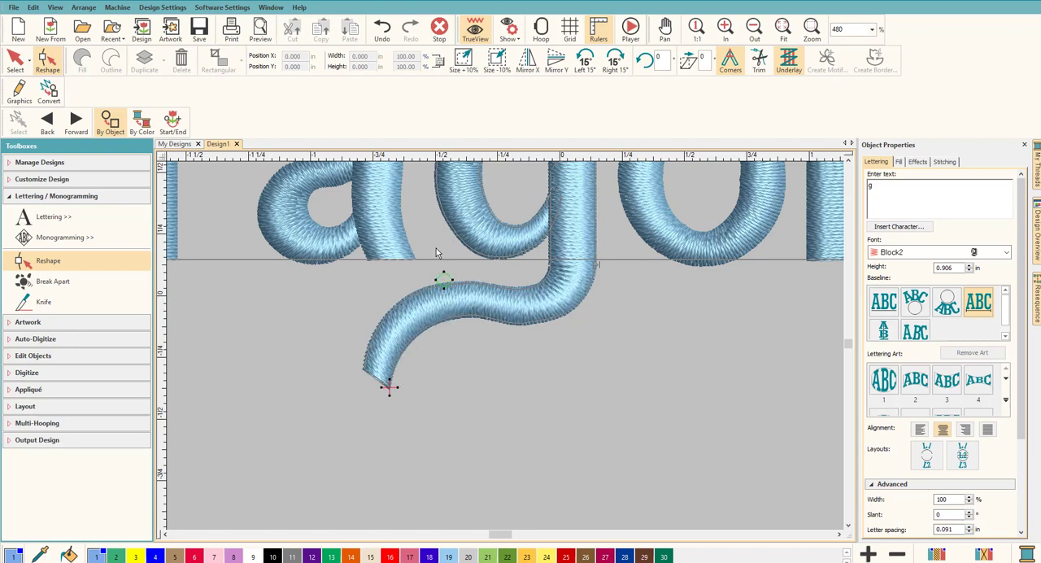
Step: Move the g's stitch start point up to the lower left edge of its bowl and finish reshaping the letter
{"action": "left_click_drag", "start_coordinate": [440, 278], "coordinate": [448, 226]}
{"action": "left_click", "coordinate": [17, 62]}
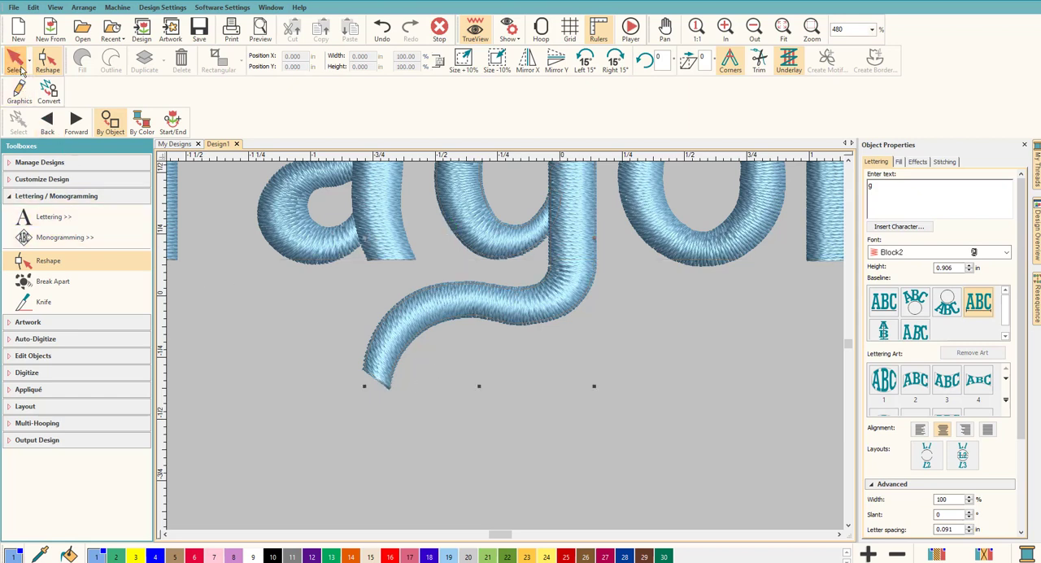
{"action": "left_click", "coordinate": [298, 396]}
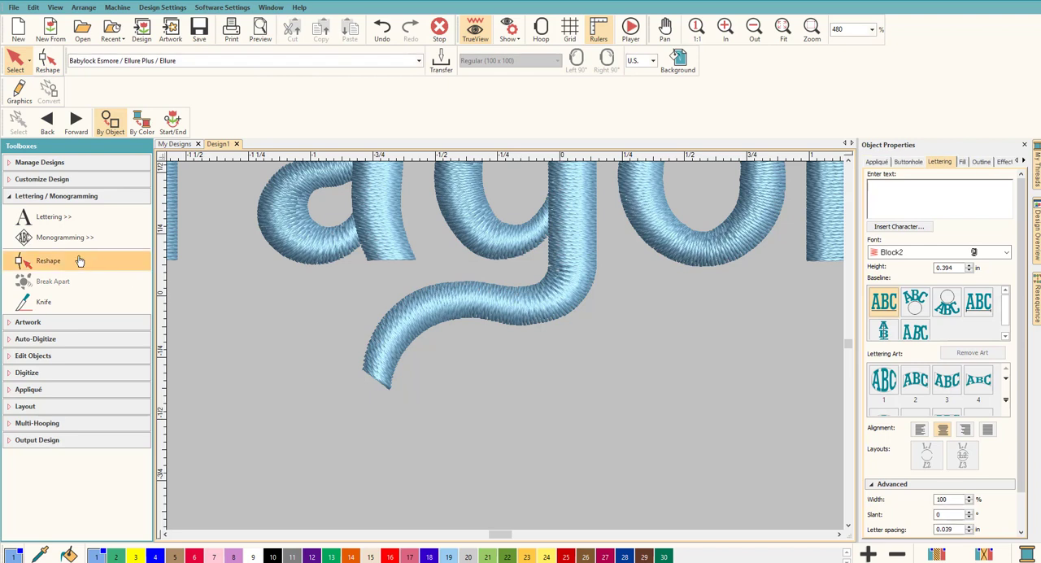
Step: Digitize a closed triangular arrowhead about 0.25 in wide and 0.25 in tall over the end of the g's tail
{"action": "left_click", "coordinate": [46, 374]}
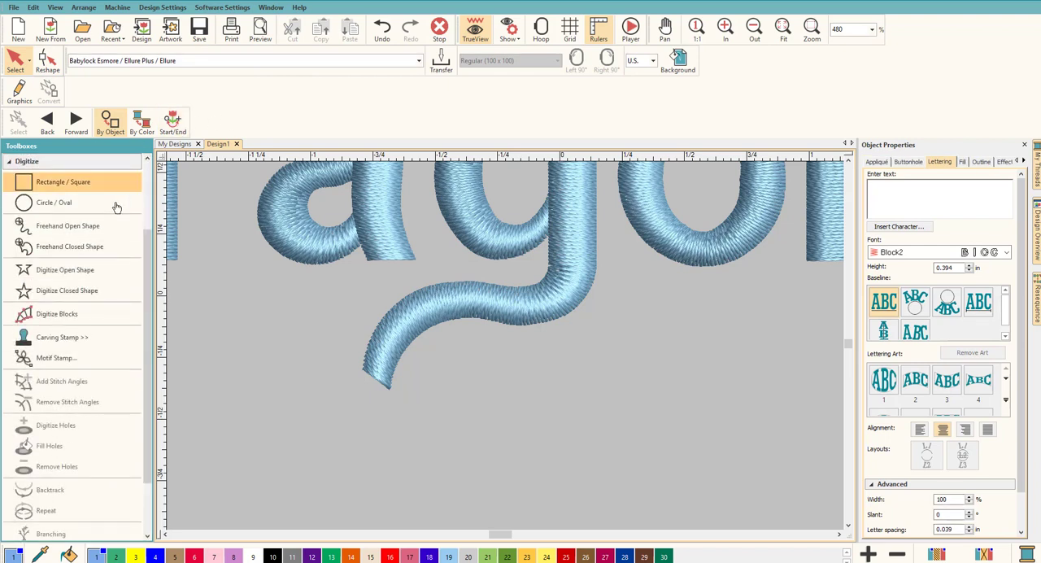
{"action": "left_click", "coordinate": [73, 295]}
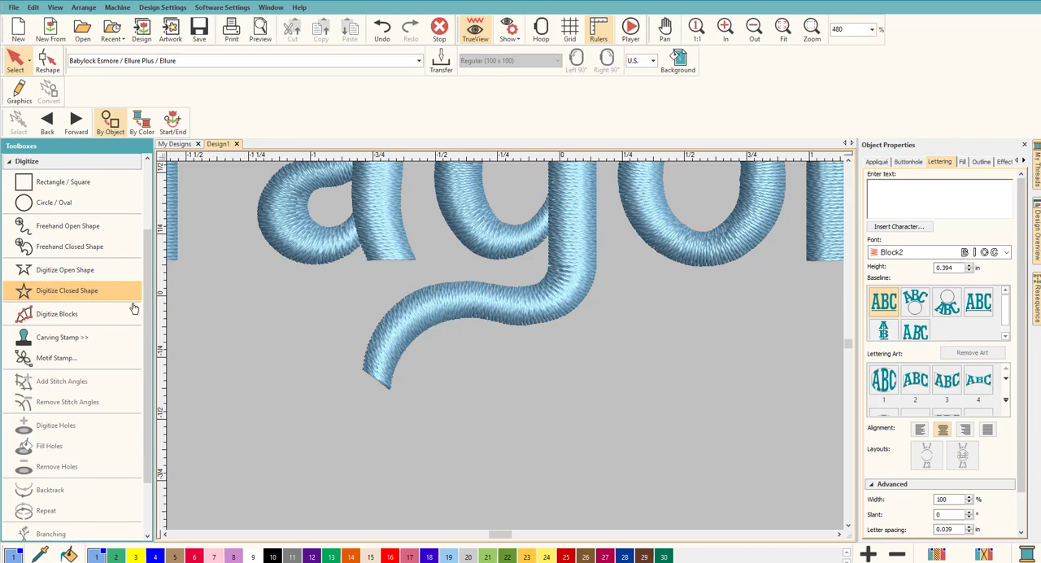
{"action": "left_click", "coordinate": [362, 375]}
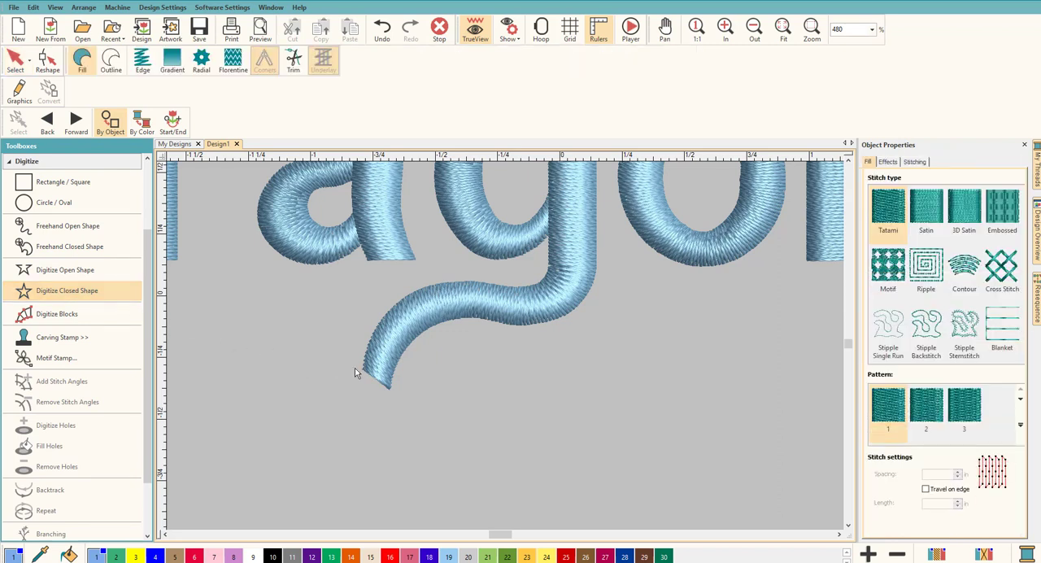
{"action": "left_click", "coordinate": [344, 361]}
{"action": "left_click", "coordinate": [405, 400]}
{"action": "left_click", "coordinate": [343, 421]}
{"action": "left_click", "coordinate": [344, 370]}
{"action": "key", "text": "Return"}
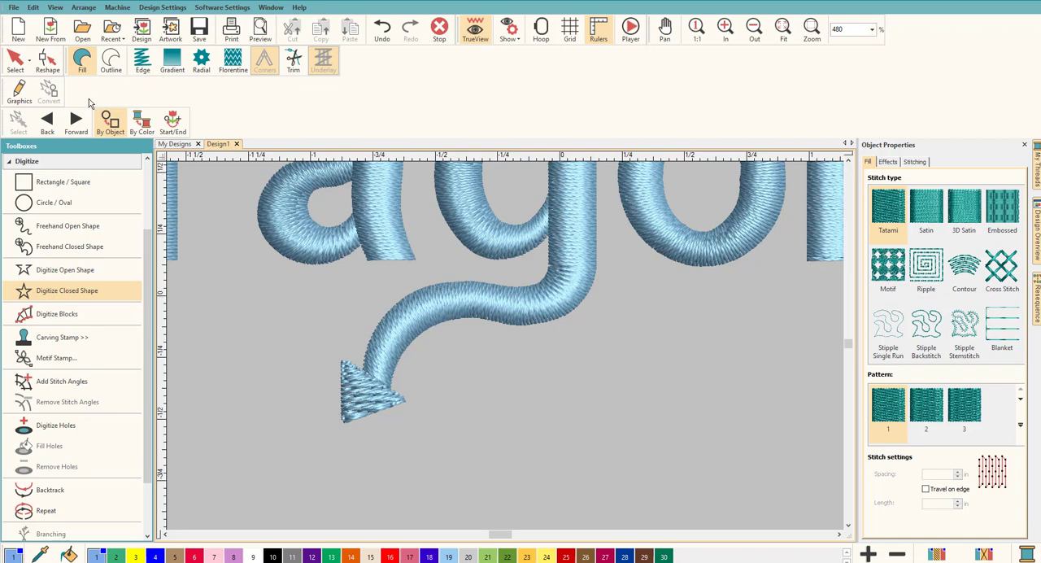
Step: Change the arrowhead's fill stitch type to Satin
{"action": "left_click", "coordinate": [927, 214]}
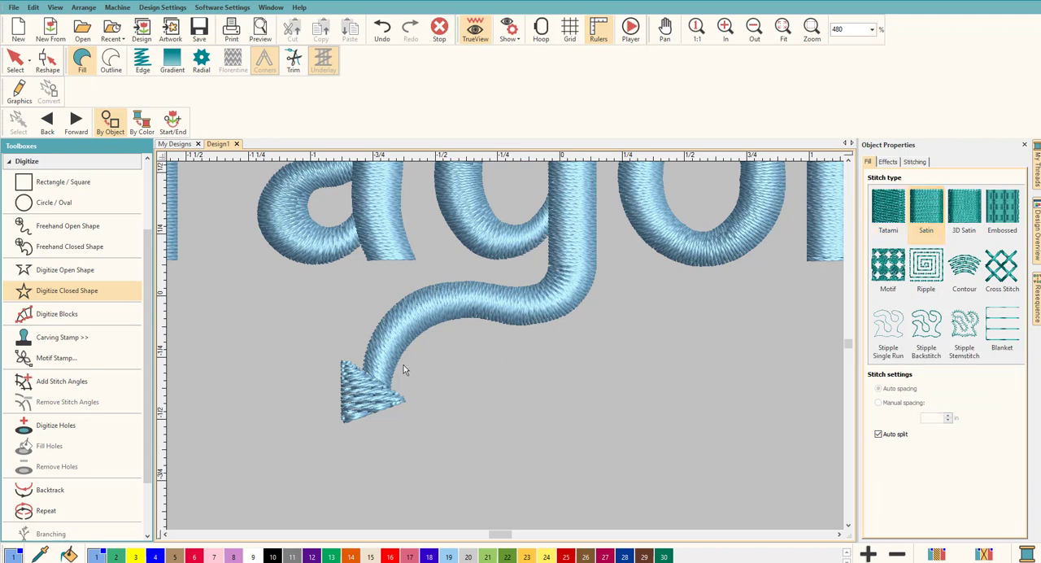
{"action": "left_click", "coordinate": [14, 59]}
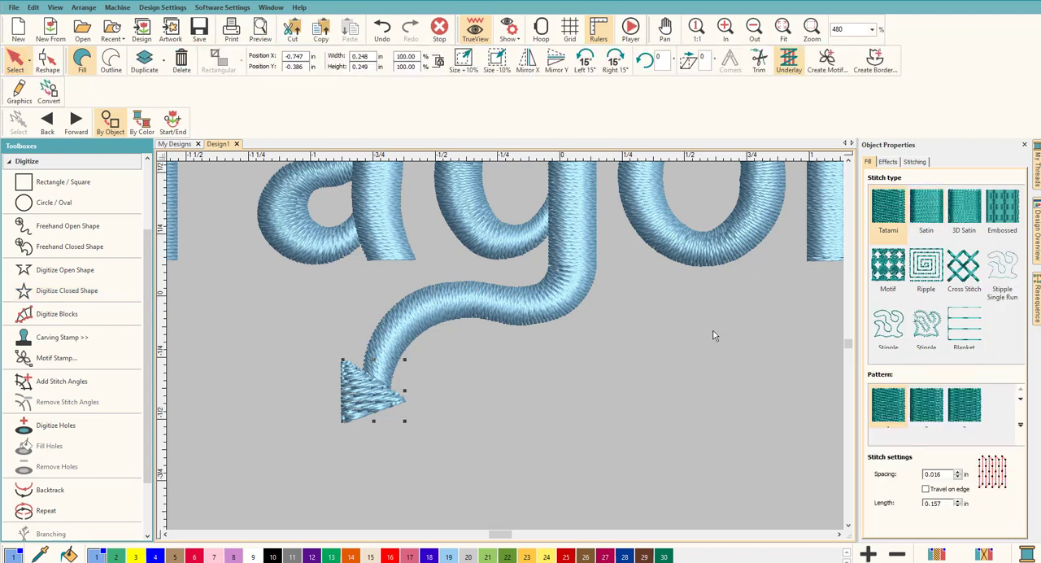
{"action": "left_click", "coordinate": [926, 213]}
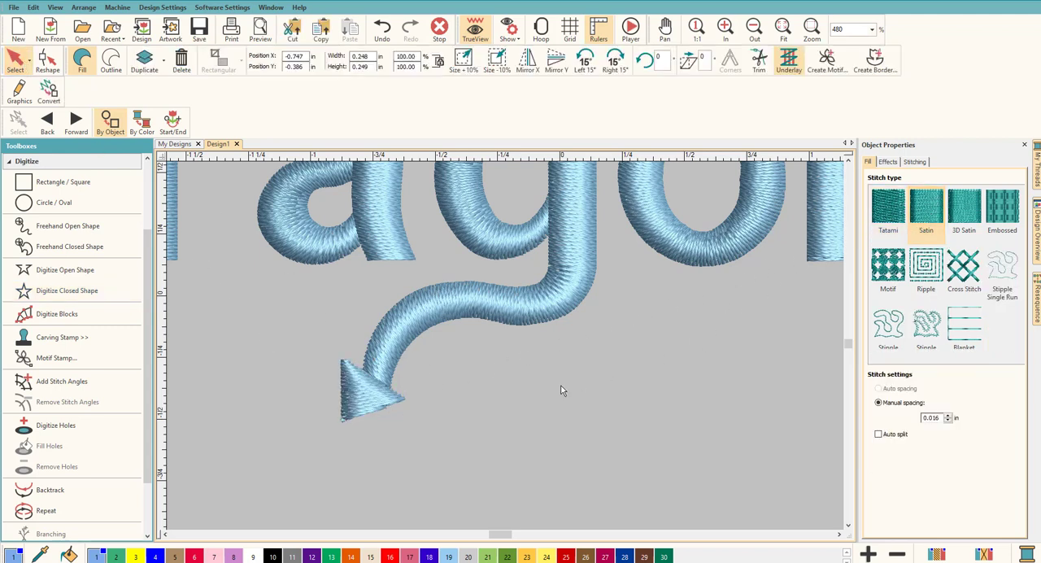
{"action": "left_click", "coordinate": [426, 373]}
{"action": "left_click", "coordinate": [365, 399]}
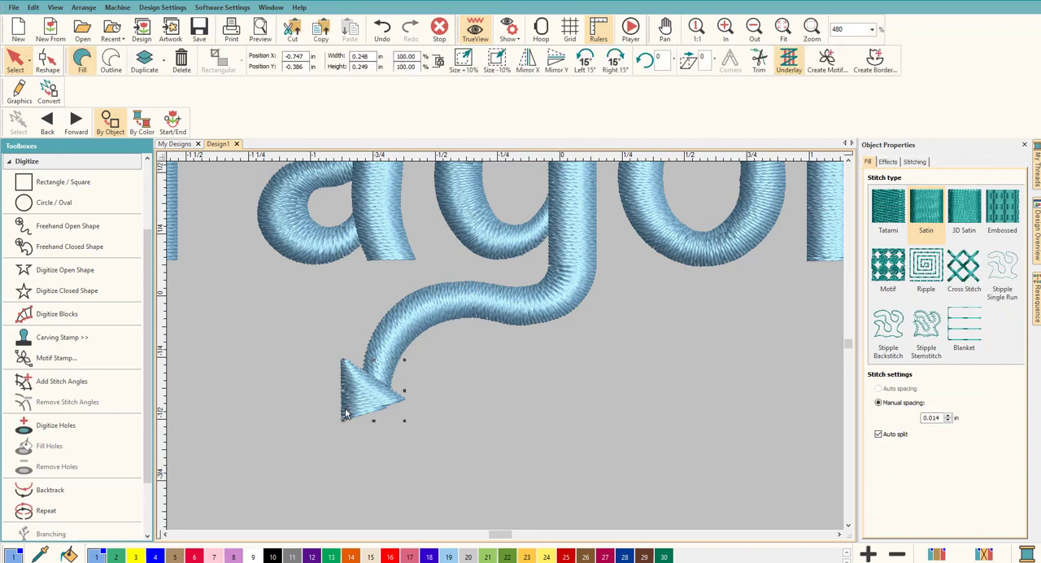
Step: Set the arrowhead's stitch angle to run diagonally down to the right and move its stitch start point to where the tail meets it
{"action": "left_click", "coordinate": [38, 64]}
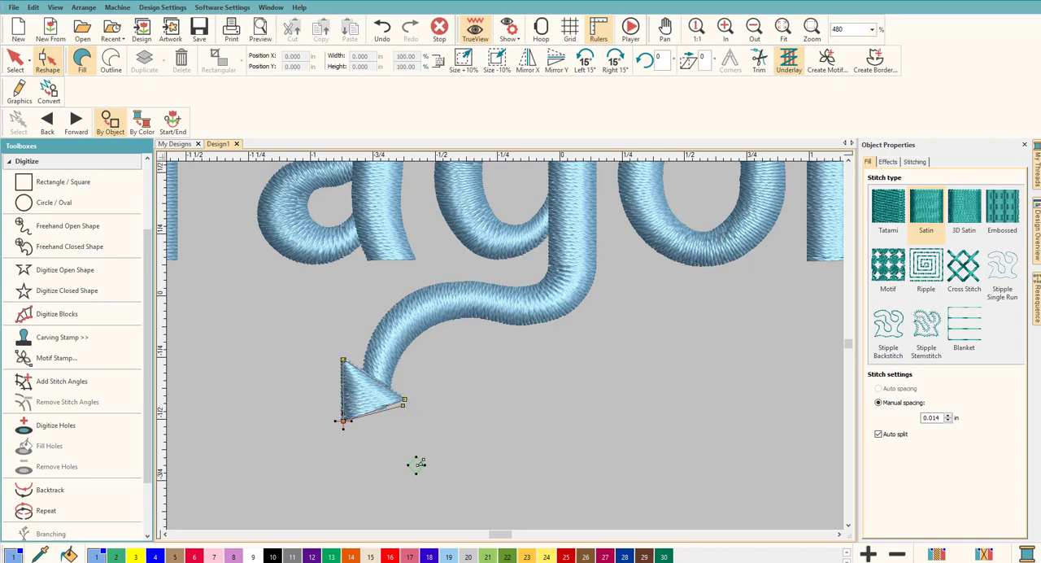
{"action": "left_click_drag", "start_coordinate": [403, 405], "coordinate": [398, 475]}
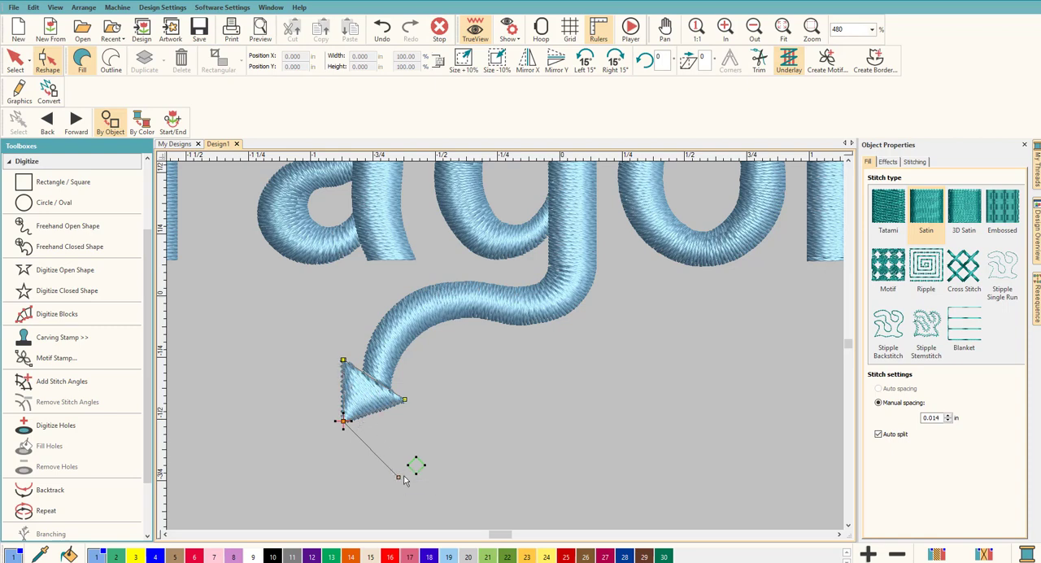
{"action": "left_click_drag", "start_coordinate": [416, 464], "coordinate": [388, 392]}
{"action": "left_click", "coordinate": [15, 60]}
{"action": "left_click", "coordinate": [360, 394]}
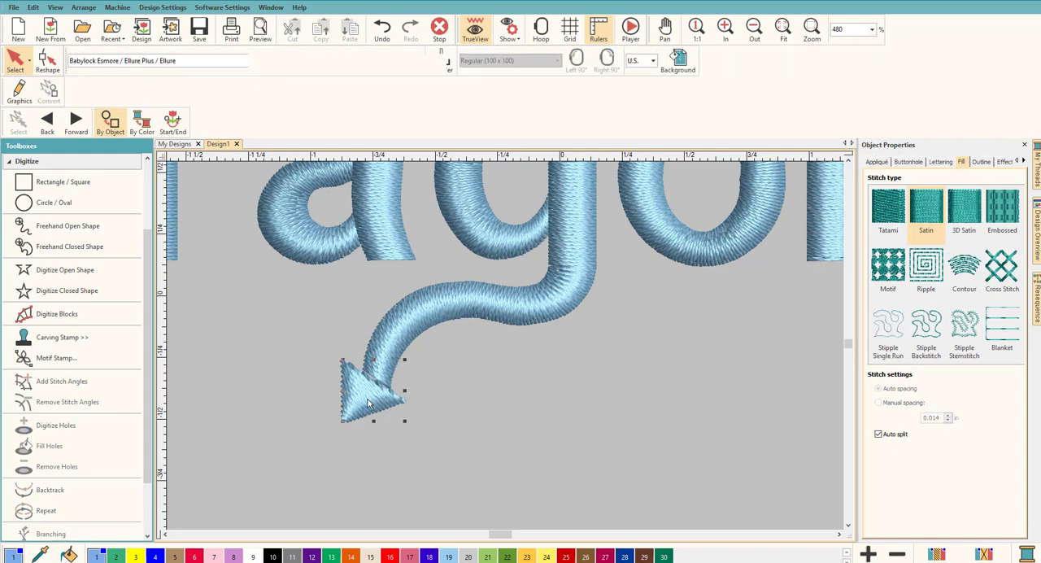
{"action": "left_click", "coordinate": [460, 445]}
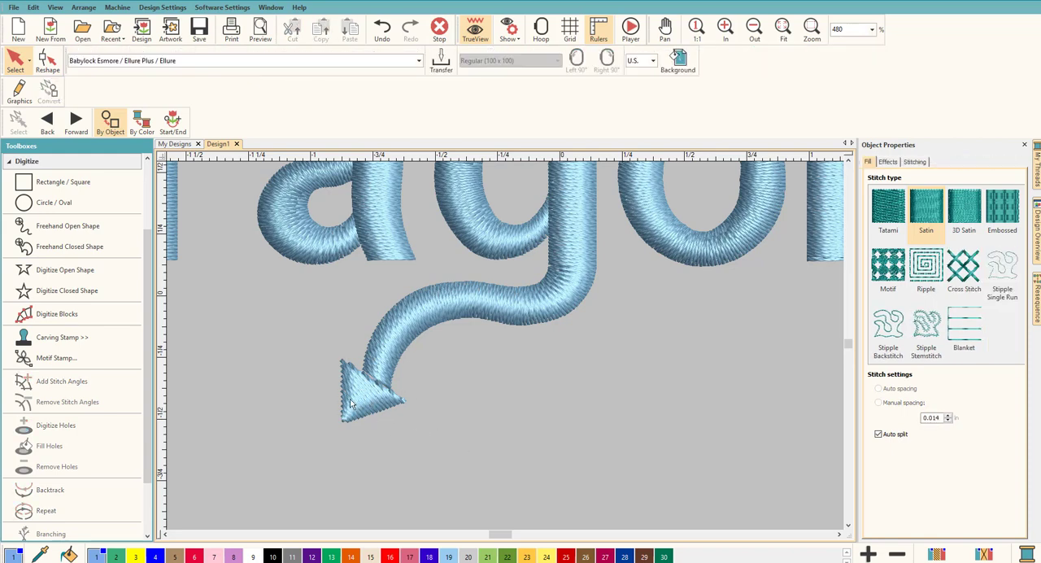
Step: Reposition the arrowhead slightly to the right so it sits centred on the end of the g's tail
{"action": "left_click", "coordinate": [350, 396]}
{"action": "left_click_drag", "start_coordinate": [349, 396], "coordinate": [375, 392]}
{"action": "left_click", "coordinate": [457, 419]}
{"action": "left_click", "coordinate": [369, 400]}
{"action": "left_click", "coordinate": [466, 410]}
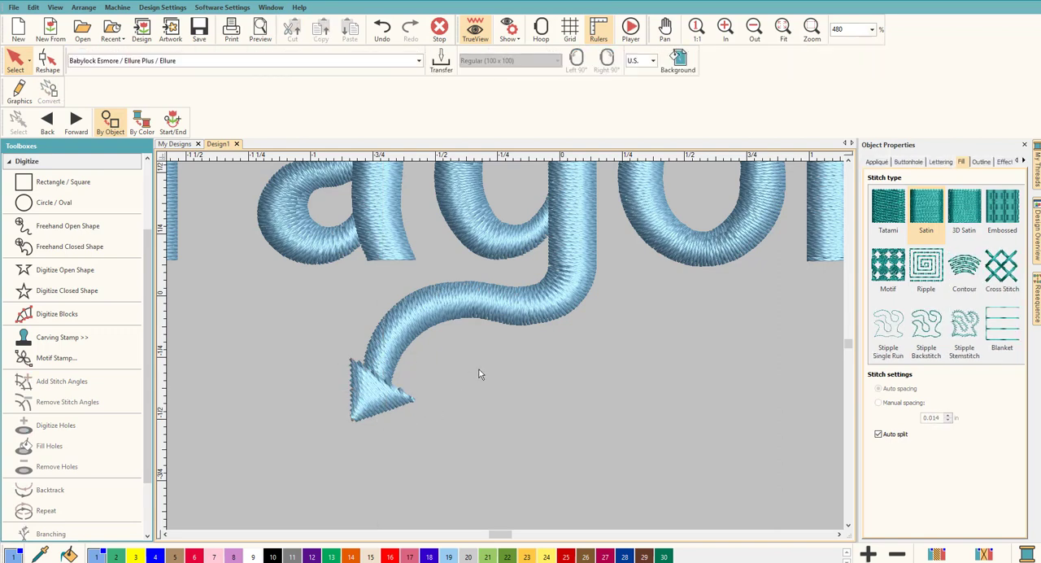
{"action": "scroll", "coordinate": [488, 362], "scroll_direction": "down", "scroll_amount": 5}
{"action": "scroll", "coordinate": [515, 346], "scroll_direction": "up", "scroll_amount": 3}
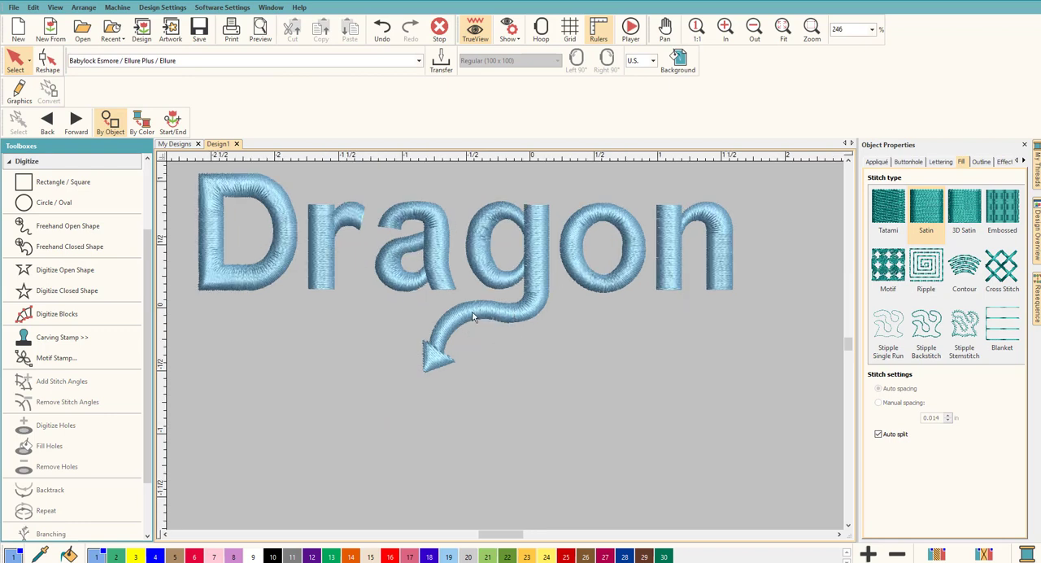
{"action": "left_click", "coordinate": [438, 363]}
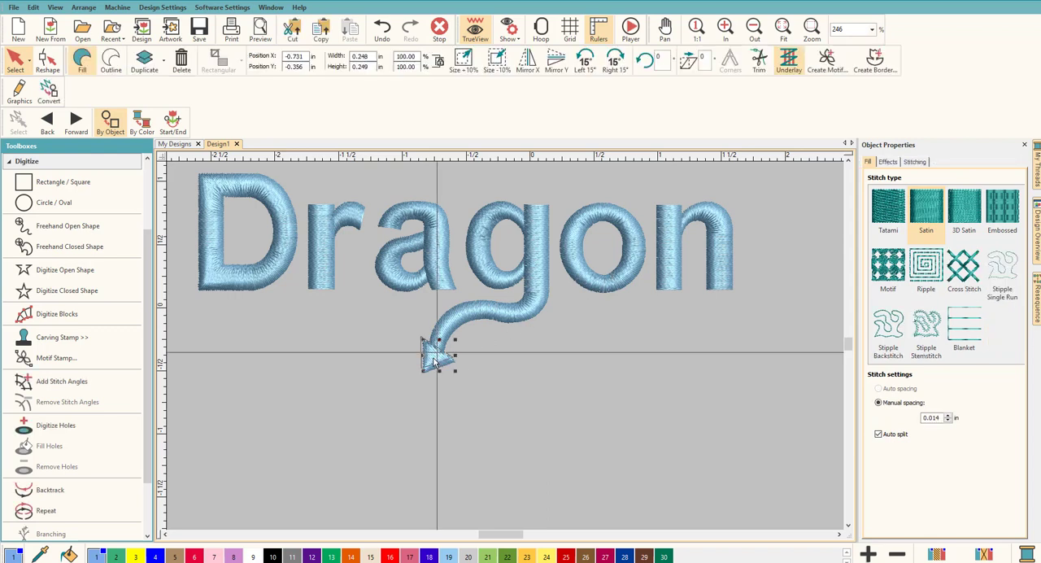
{"action": "left_click", "coordinate": [487, 373]}
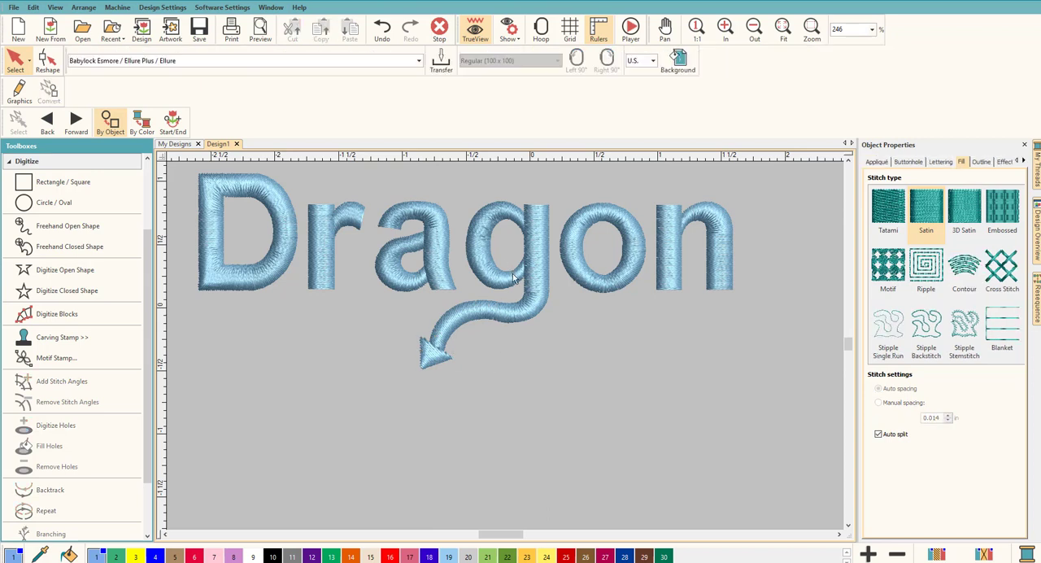
Step: Break apart the g into its separate stitch blocks and check the resulting objects in the stitch sequence
{"action": "left_click", "coordinate": [513, 279]}
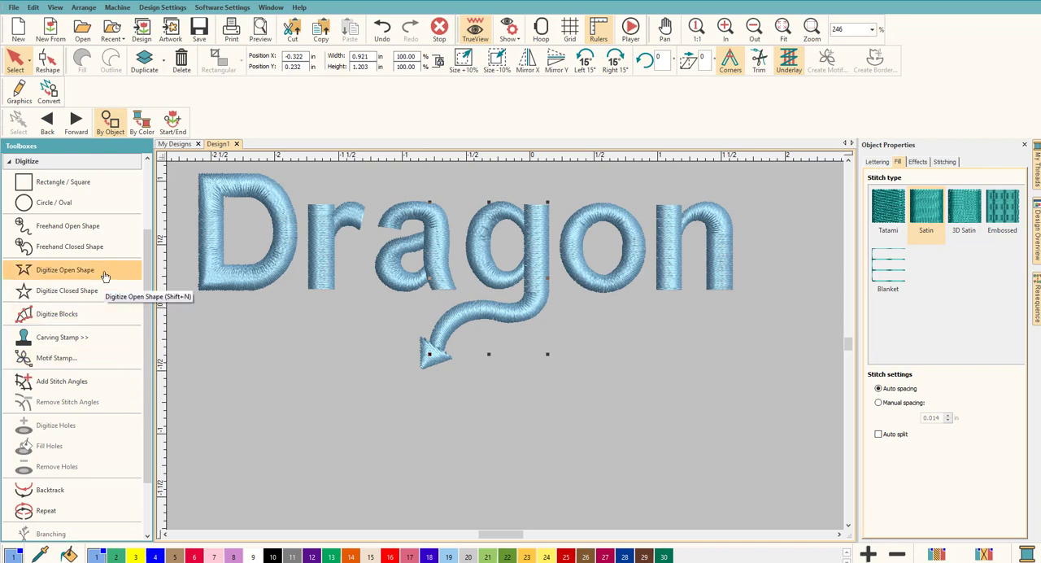
{"action": "left_click", "coordinate": [60, 163]}
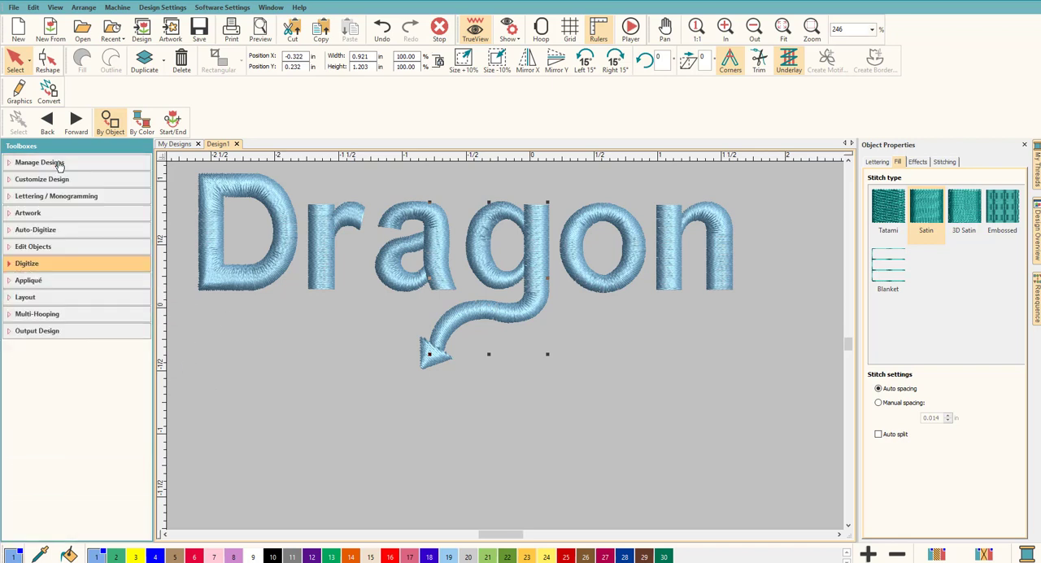
{"action": "left_click", "coordinate": [51, 196]}
{"action": "left_click", "coordinate": [52, 281]}
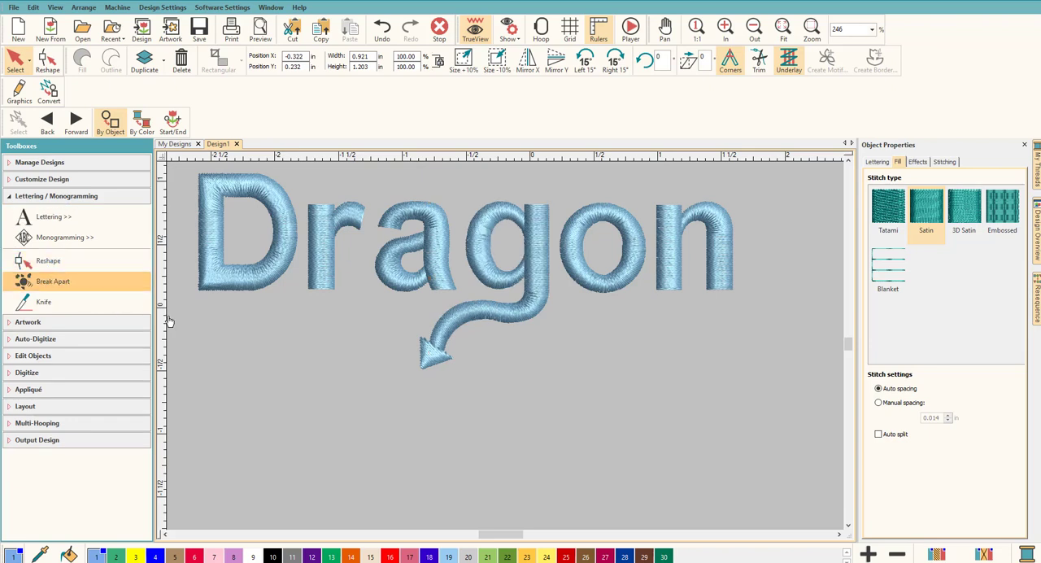
{"action": "left_click", "coordinate": [1037, 300]}
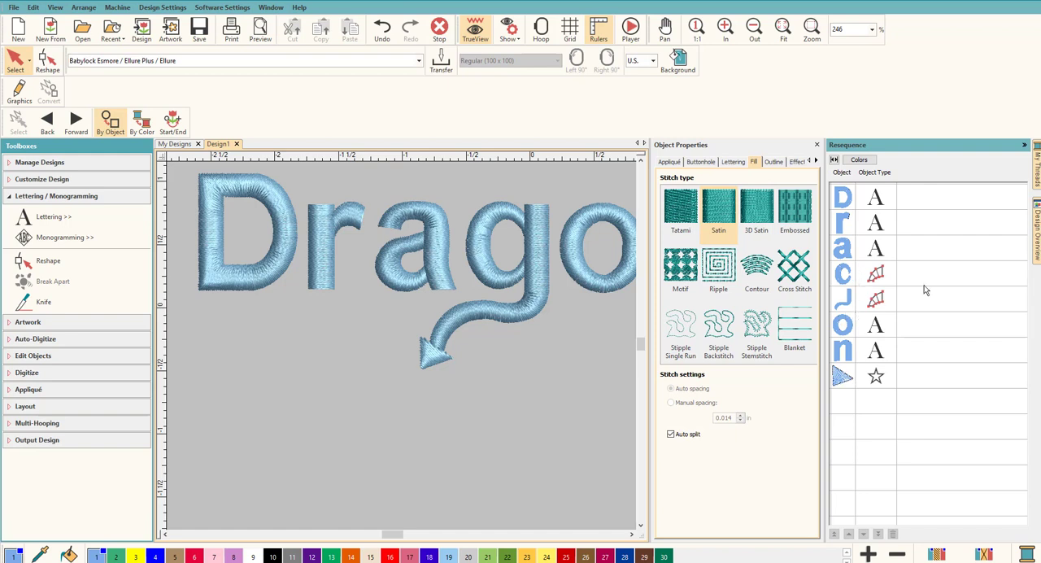
{"action": "left_click", "coordinate": [1026, 145]}
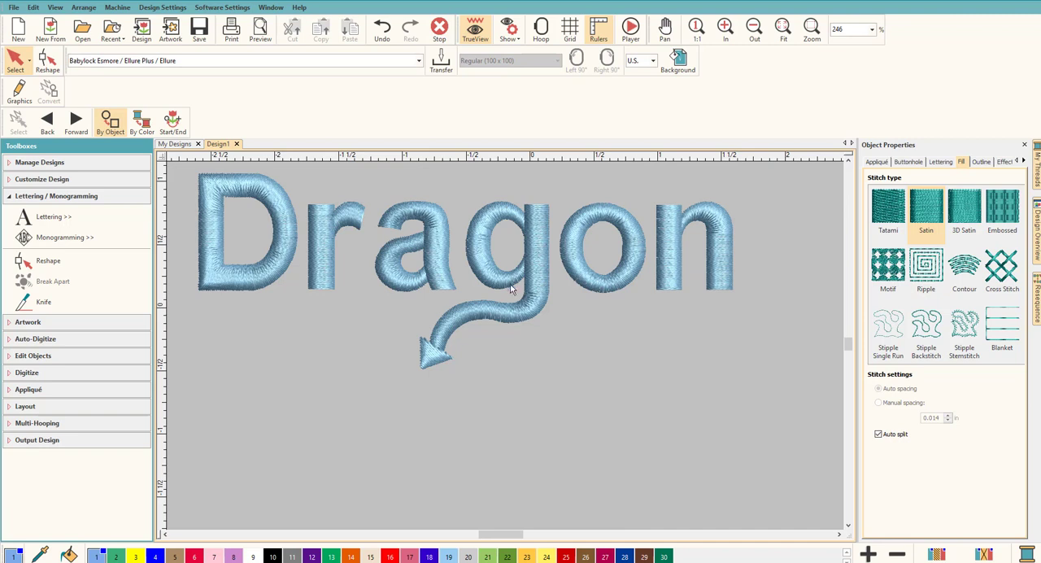
Step: Inspect the reshape nodes and the stitch start and end points of the g's bowl
{"action": "left_click", "coordinate": [501, 283]}
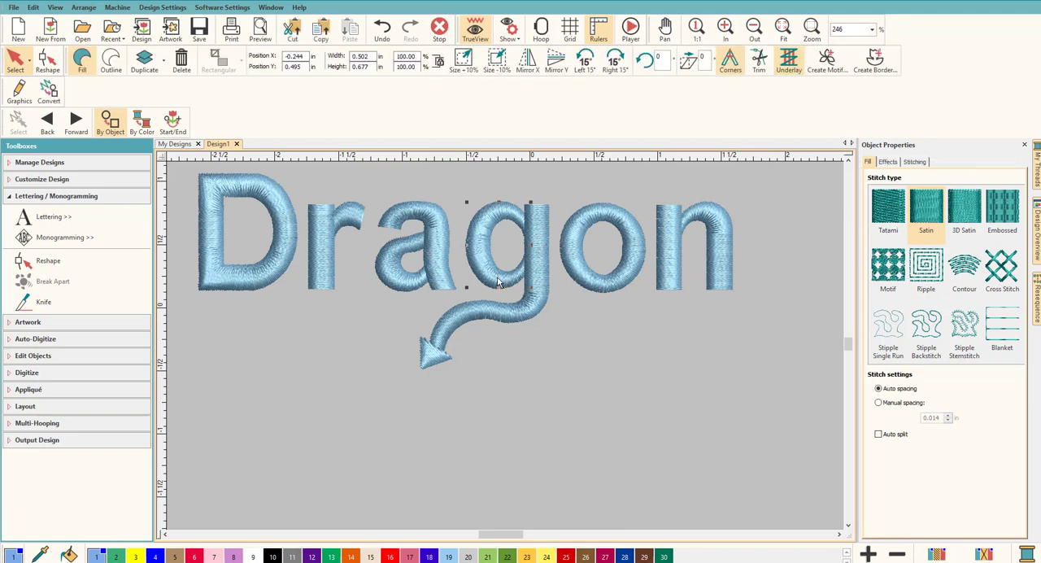
{"action": "left_click", "coordinate": [45, 60]}
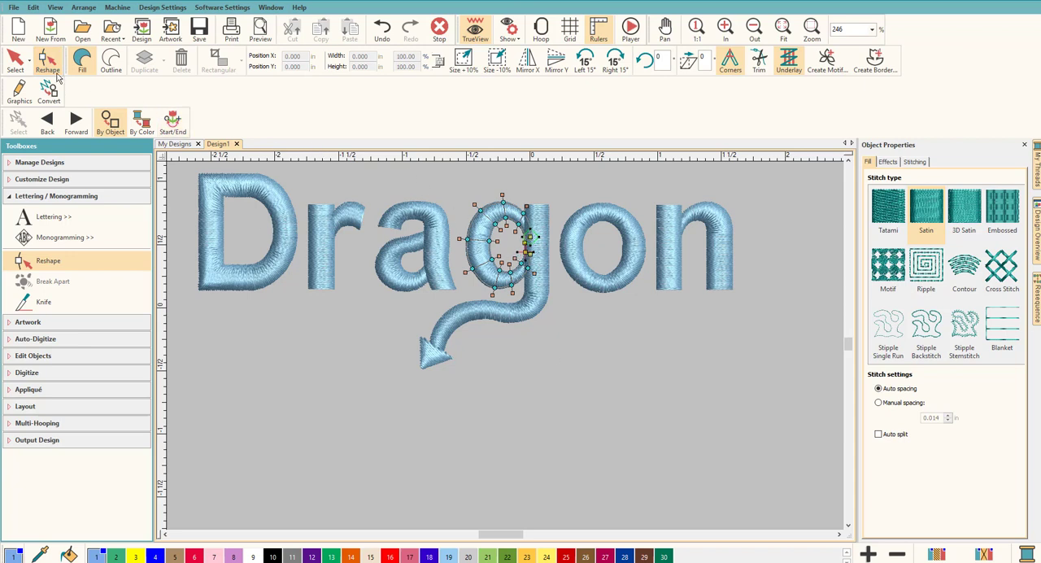
{"action": "left_click", "coordinate": [15, 60]}
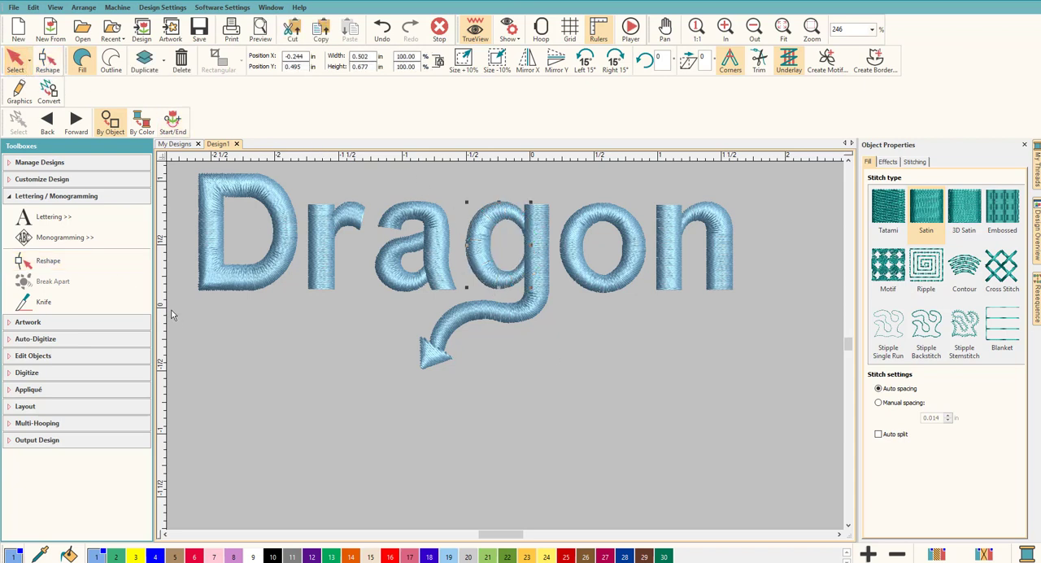
Step: Digitize an open single-run line from the g's bowl down through the middle of the tail to the arrowhead
{"action": "left_click", "coordinate": [82, 196]}
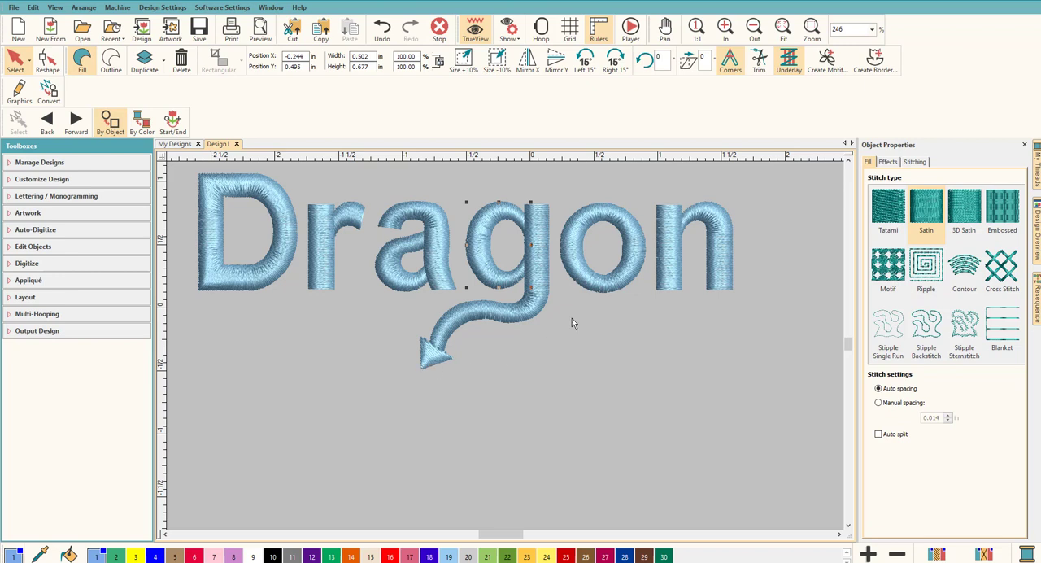
{"action": "left_click", "coordinate": [45, 263]}
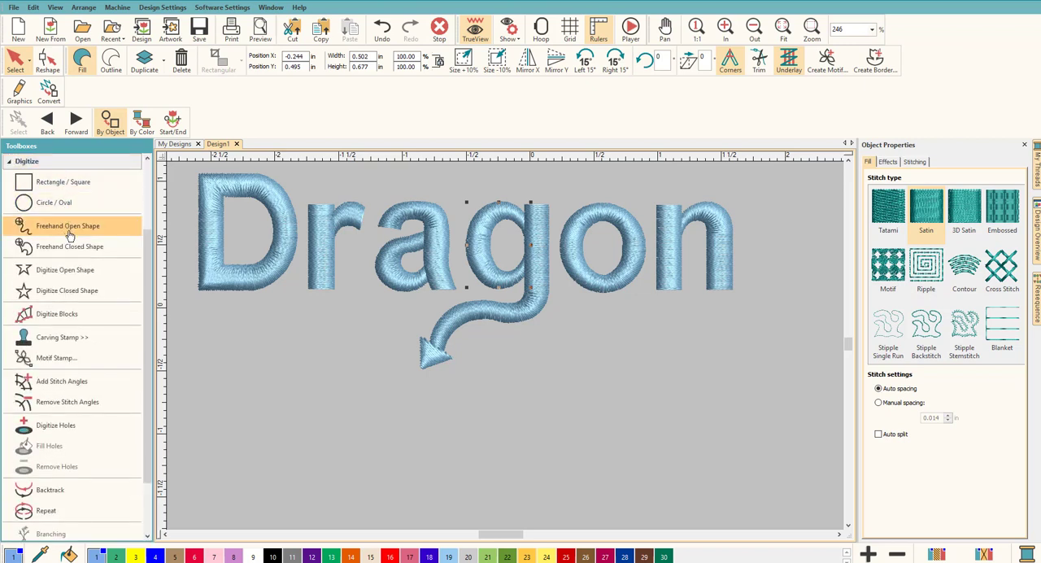
{"action": "left_click", "coordinate": [68, 278]}
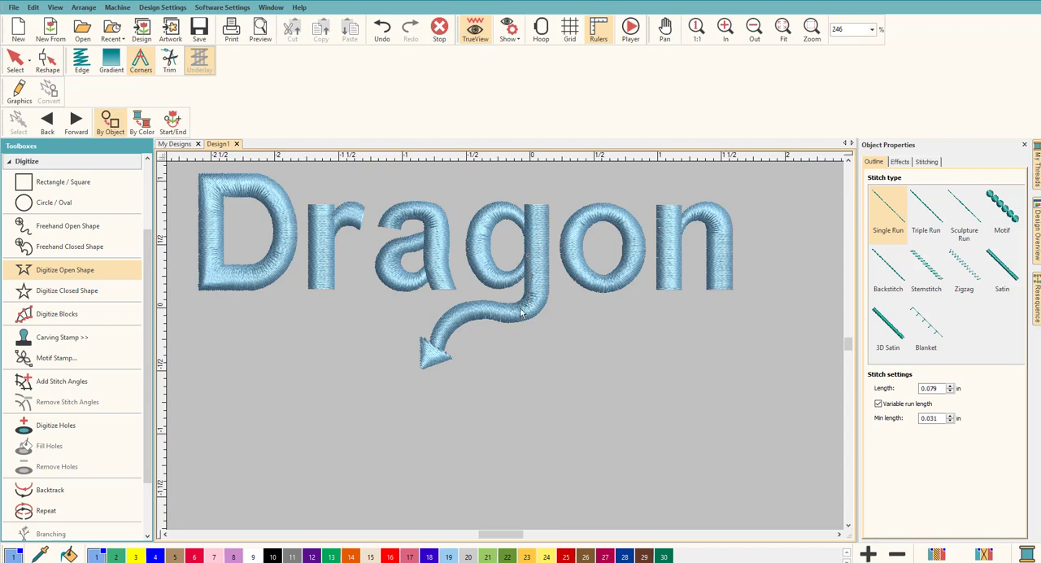
{"action": "left_click", "coordinate": [464, 311]}
{"action": "left_click", "coordinate": [448, 323]}
{"action": "left_click", "coordinate": [440, 338]}
{"action": "key", "text": "Return"}
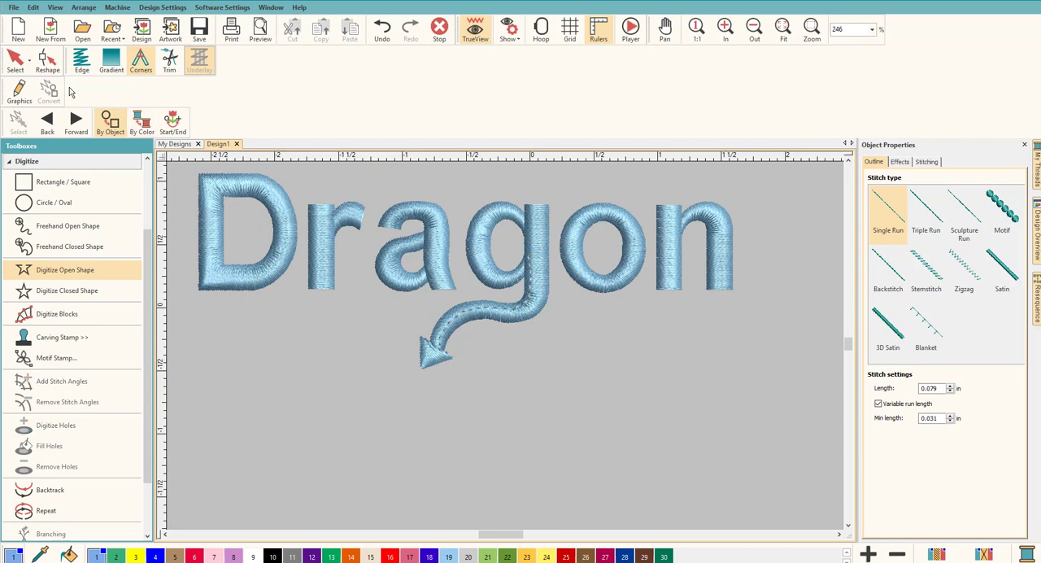
Step: Move the single-run travel line in the stitch sequence to between the g's bowl and the g's tail
{"action": "left_click", "coordinate": [16, 61]}
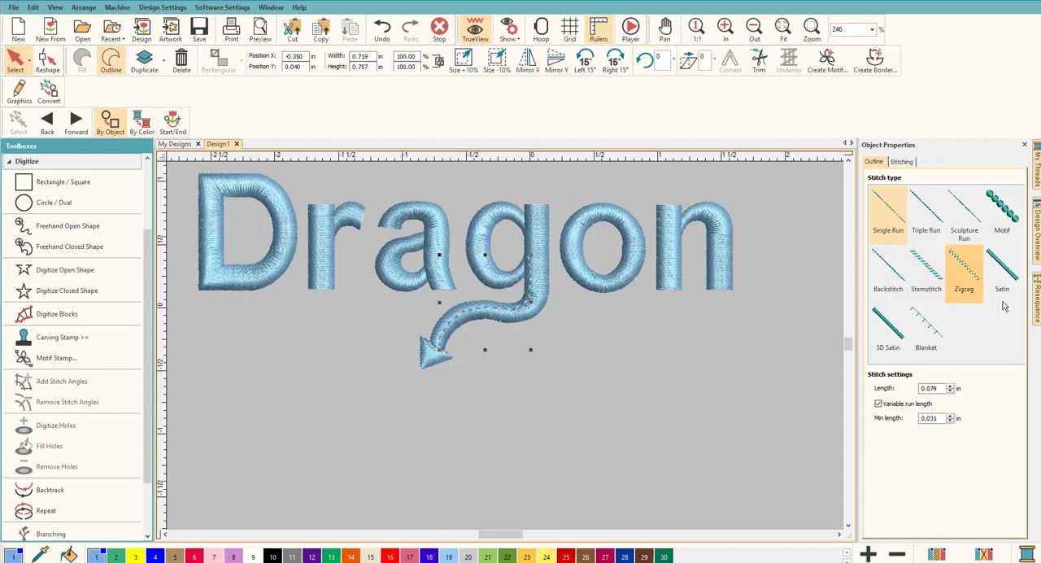
{"action": "left_click", "coordinate": [1037, 303]}
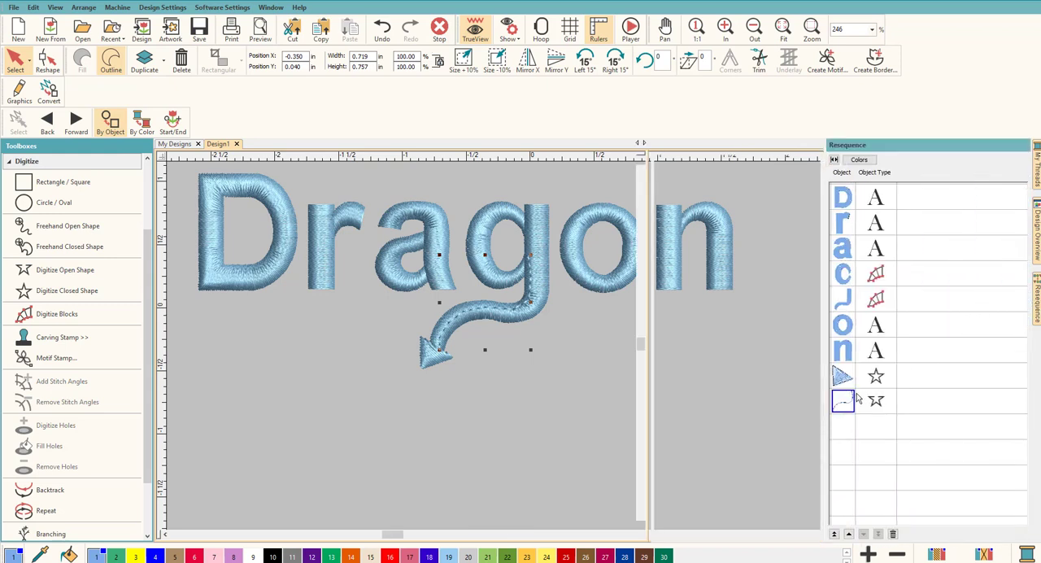
{"action": "left_click", "coordinate": [845, 407]}
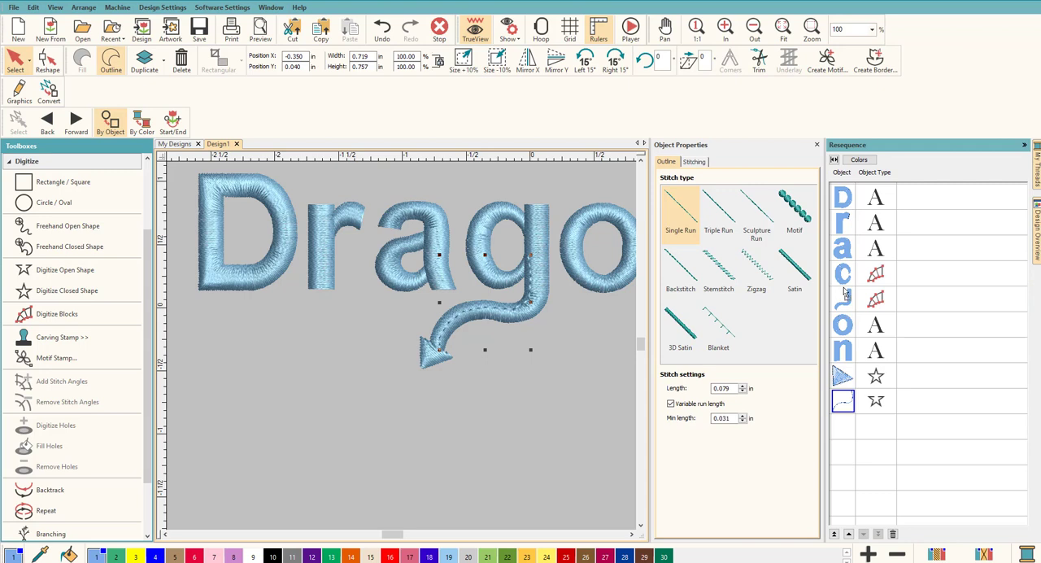
{"action": "left_click_drag", "start_coordinate": [844, 293], "coordinate": [844, 295]}
Step: Move the arrowhead in the stitch sequence to directly after the travel line, ahead of the g's tail
{"action": "left_click", "coordinate": [842, 400]}
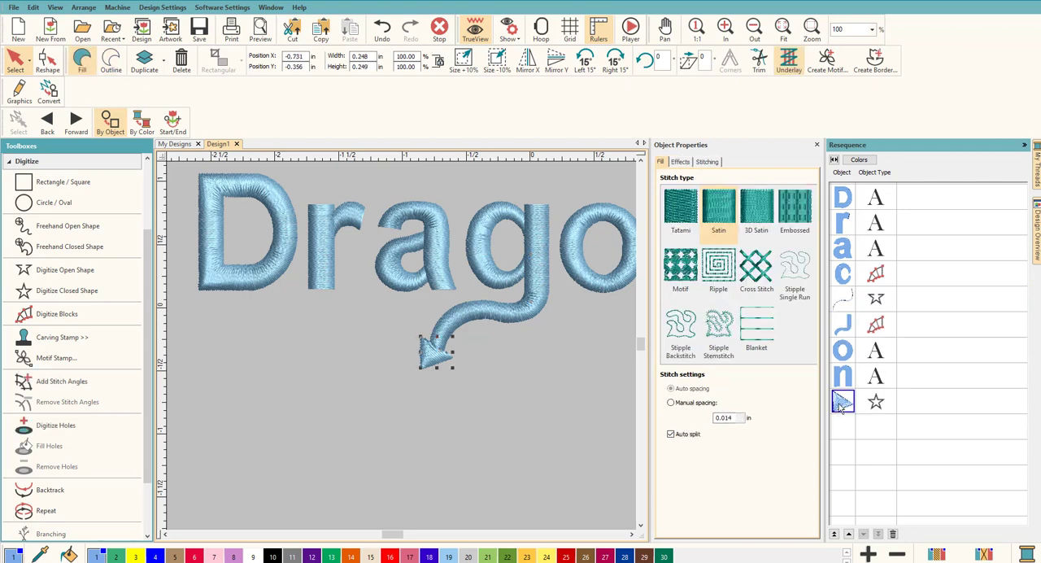
{"action": "left_click_drag", "start_coordinate": [841, 321], "coordinate": [842, 325]}
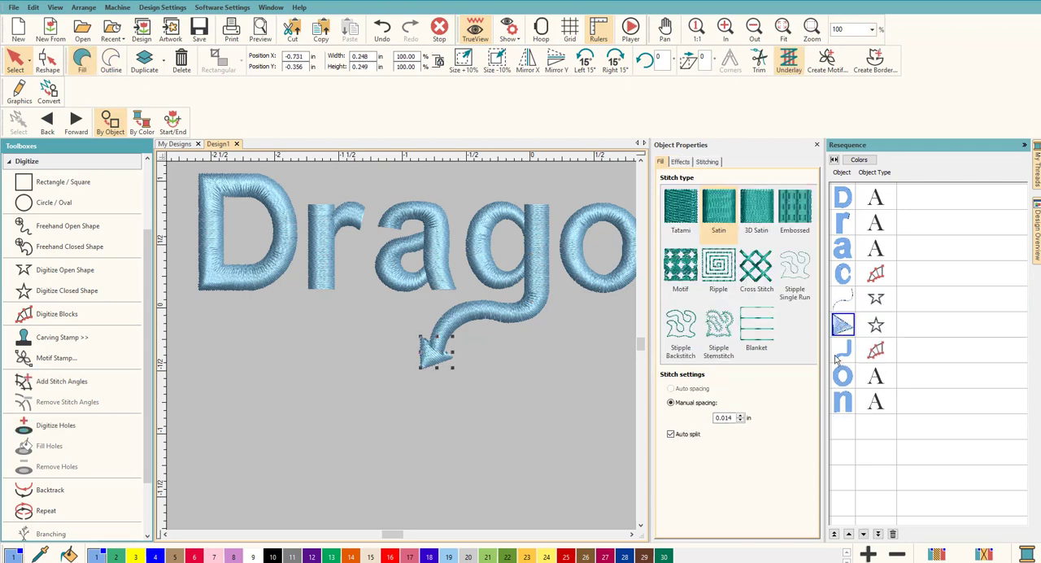
{"action": "left_click", "coordinate": [546, 409]}
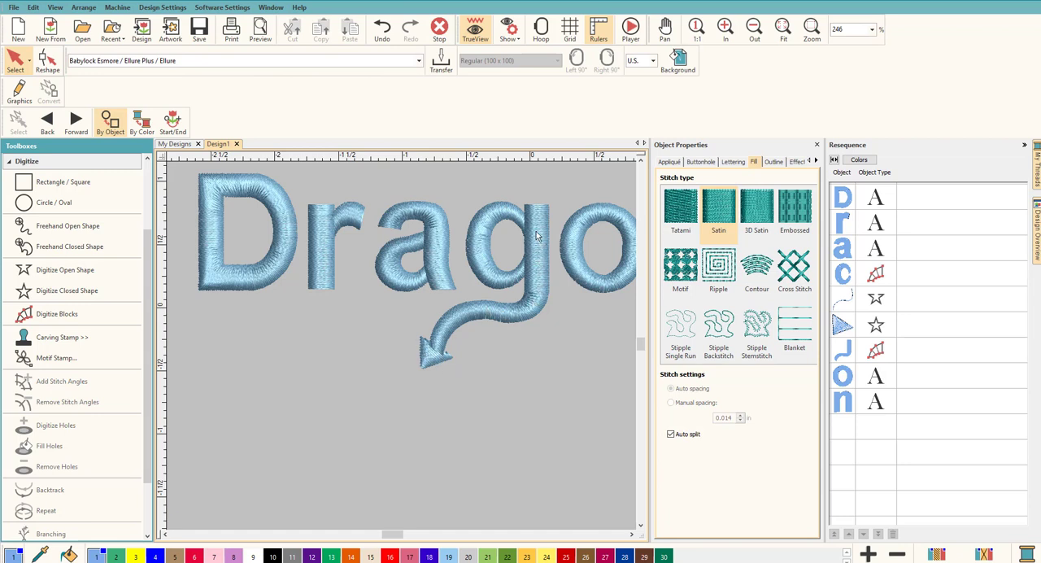
{"action": "left_click", "coordinate": [1024, 145]}
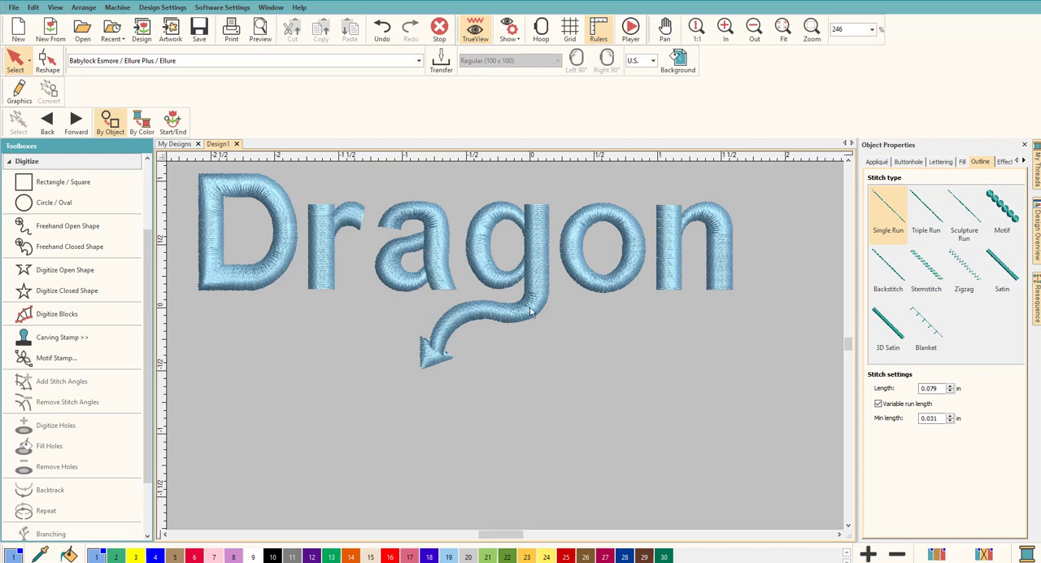
Step: Examine the travel line's reshape nodes and its end points at the g's bowl and the arrowhead
{"action": "left_click", "coordinate": [1038, 301]}
{"action": "left_click", "coordinate": [844, 301]}
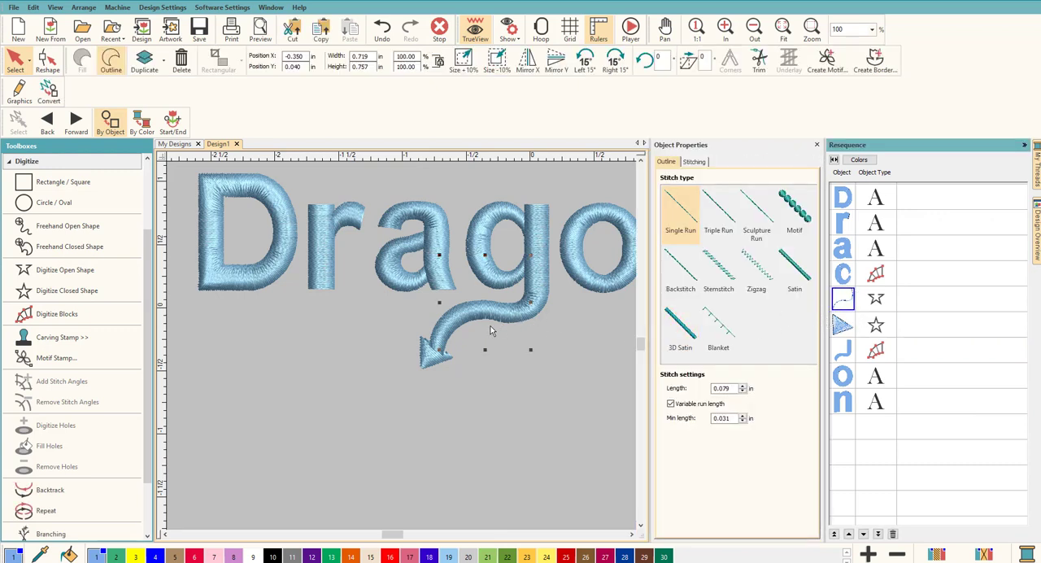
{"action": "left_click", "coordinate": [50, 65]}
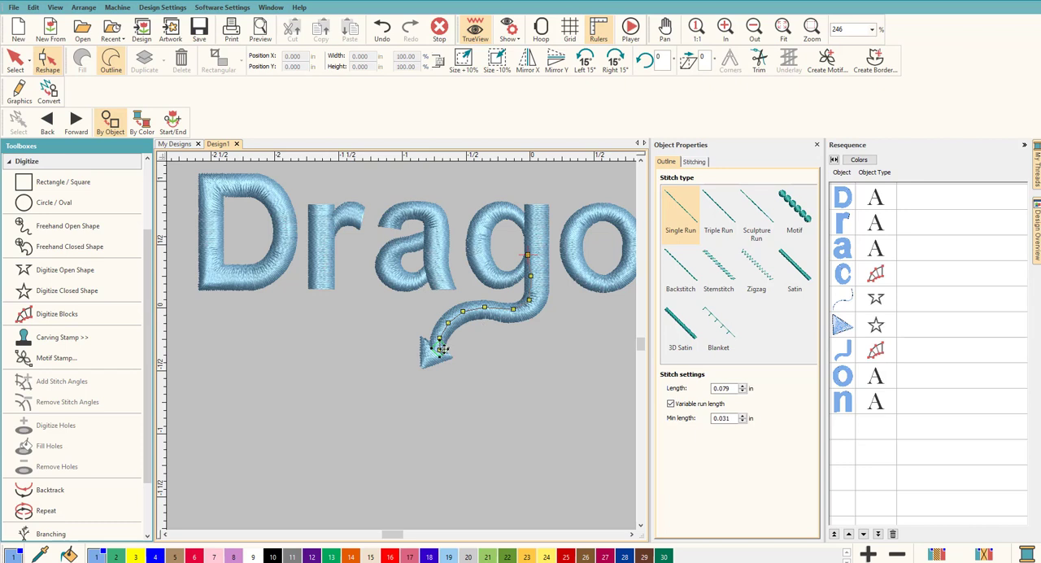
{"action": "left_click", "coordinate": [528, 257]}
{"action": "left_click", "coordinate": [14, 68]}
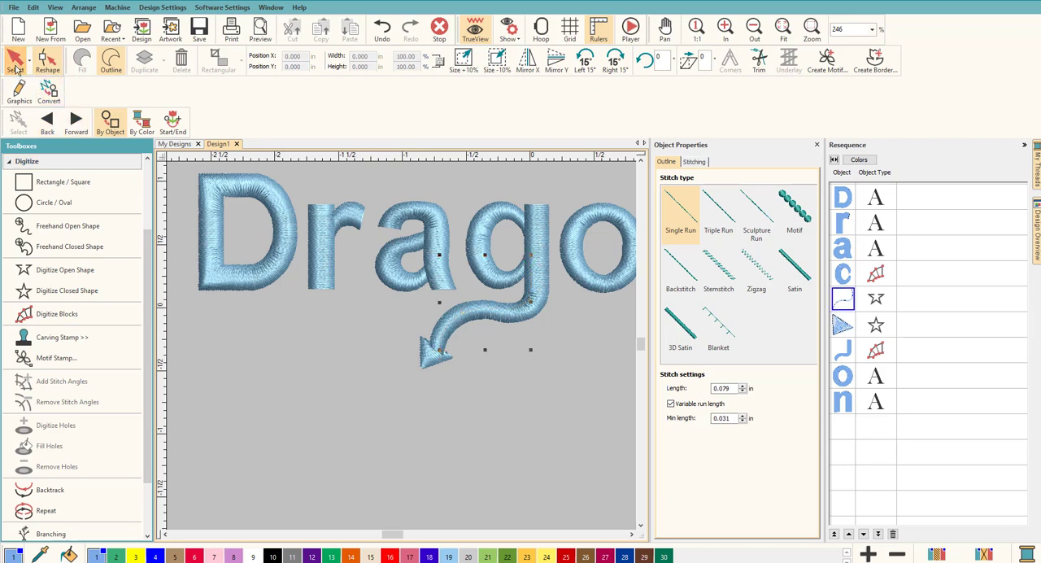
{"action": "left_click", "coordinate": [528, 413]}
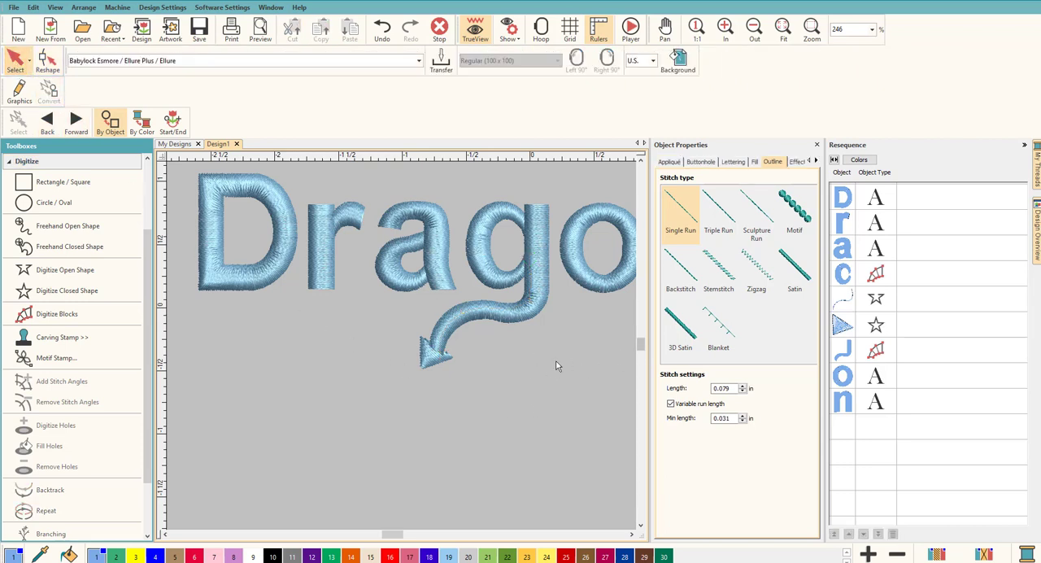
Step: Play the stitch-out simulation and advance it through the g, its travel line, arrowhead and tail to check the sewing order
{"action": "left_click", "coordinate": [631, 31]}
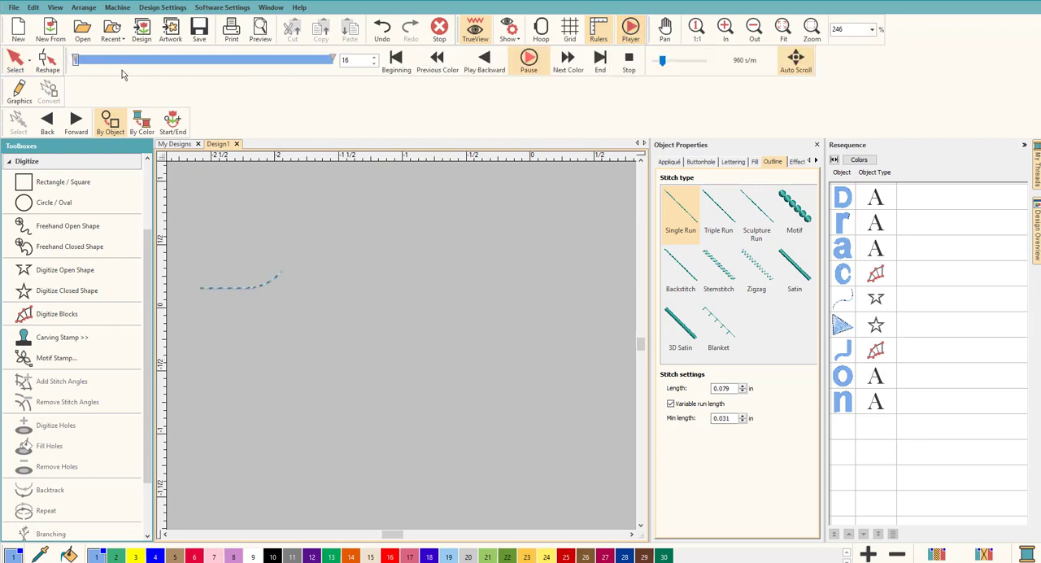
{"action": "left_click_drag", "start_coordinate": [75, 60], "coordinate": [265, 73]}
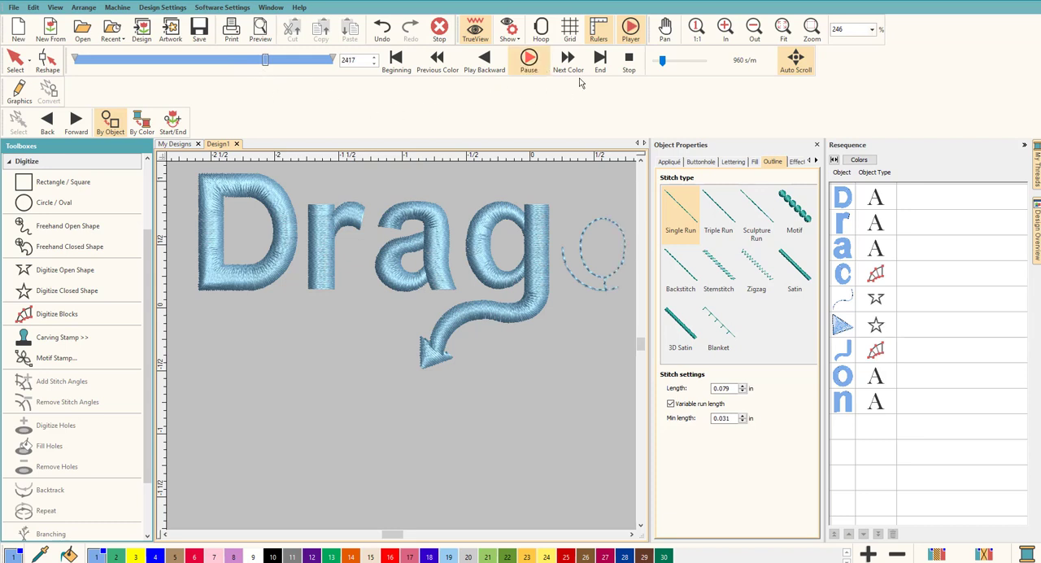
{"action": "left_click", "coordinate": [627, 70]}
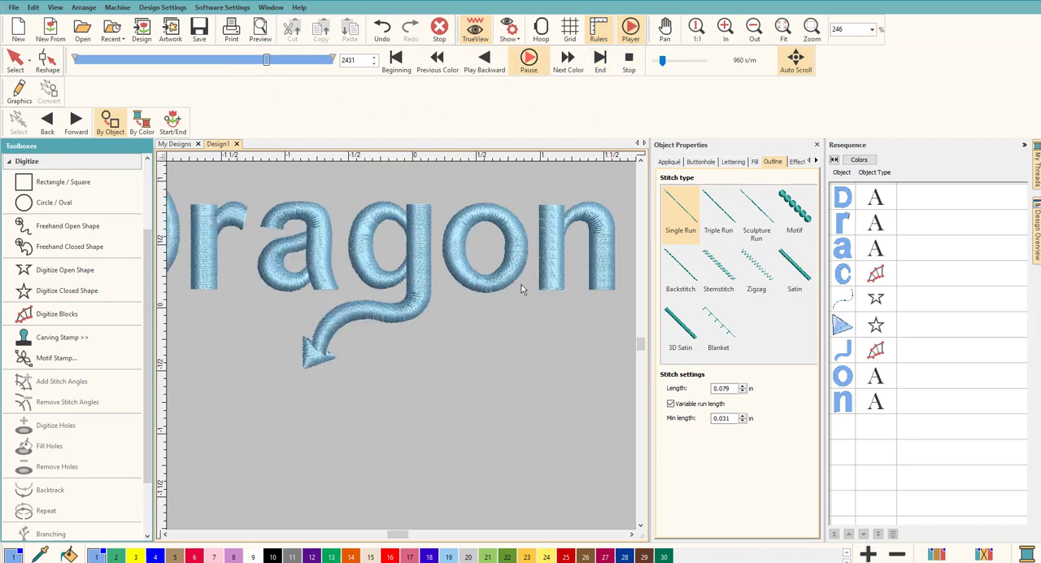